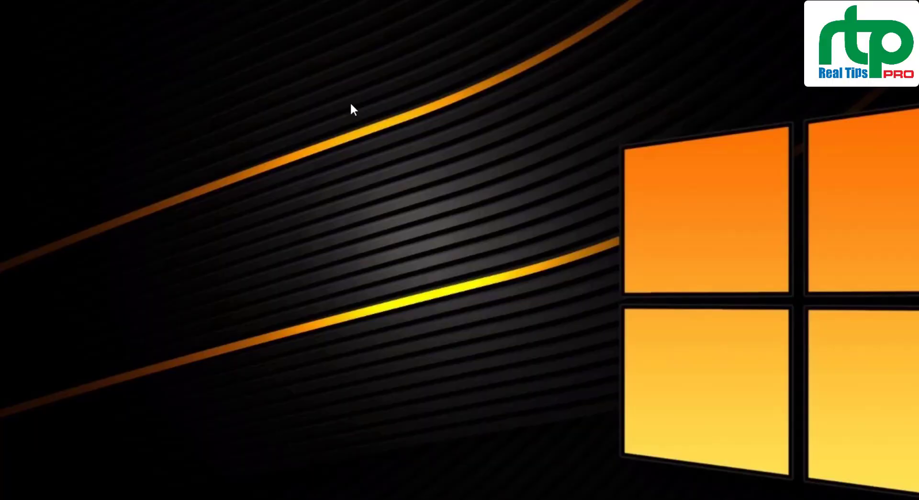
Step: Create a new Microsoft Excel worksheet file on the desktop and name it Salary Sheet
right_click(423, 57)
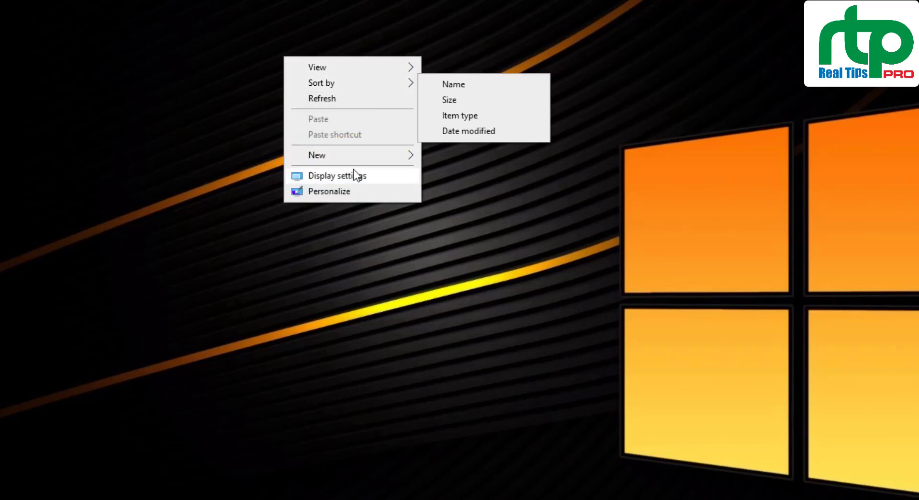
mouse_move(332, 157)
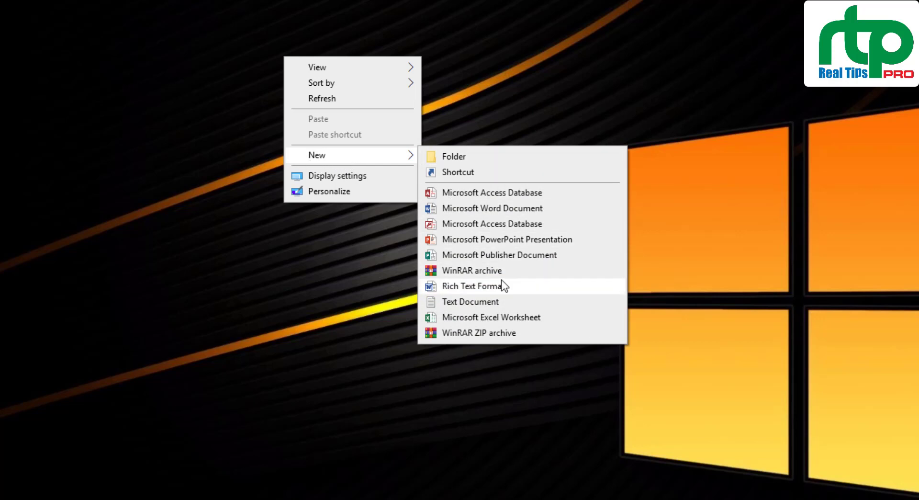
left_click(507, 320)
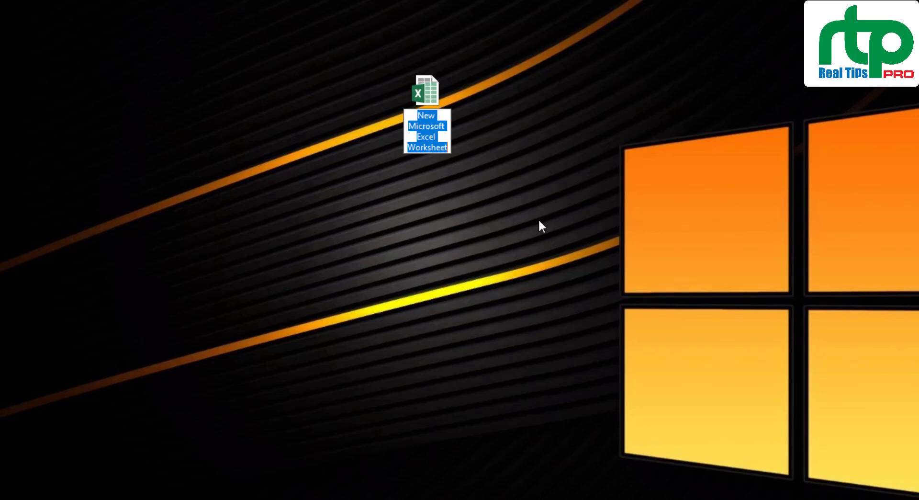
type("Sary")
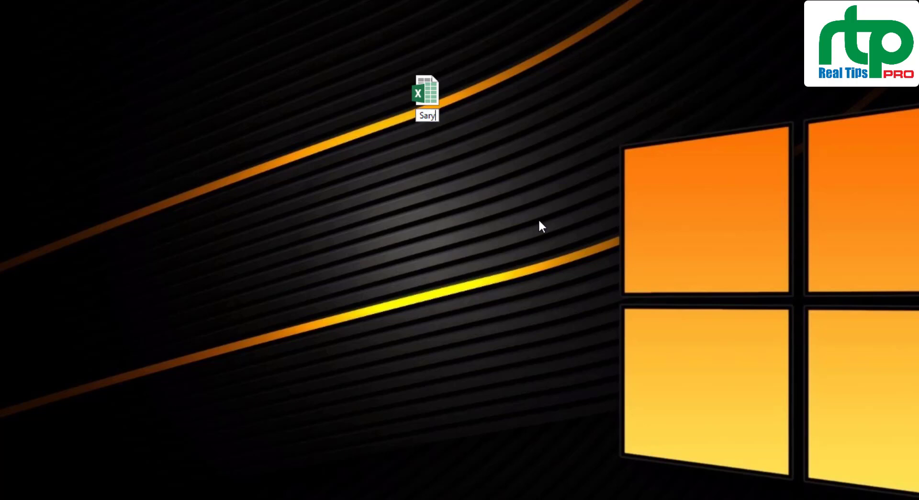
key("BackSpace")
key("BackSpace")
type("lary Sheet")
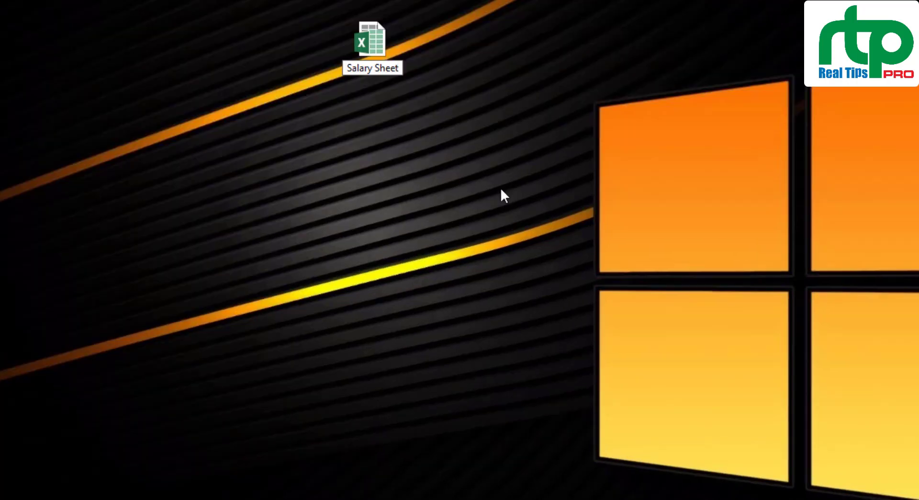
key("Return")
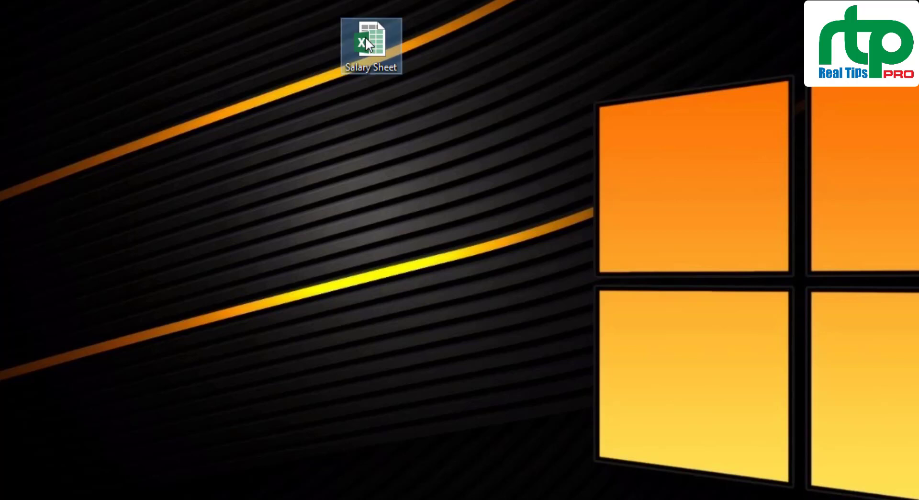
Step: Open the Salary Sheet workbook from the desktop
mouse_move(365, 37)
double_click(358, 33)
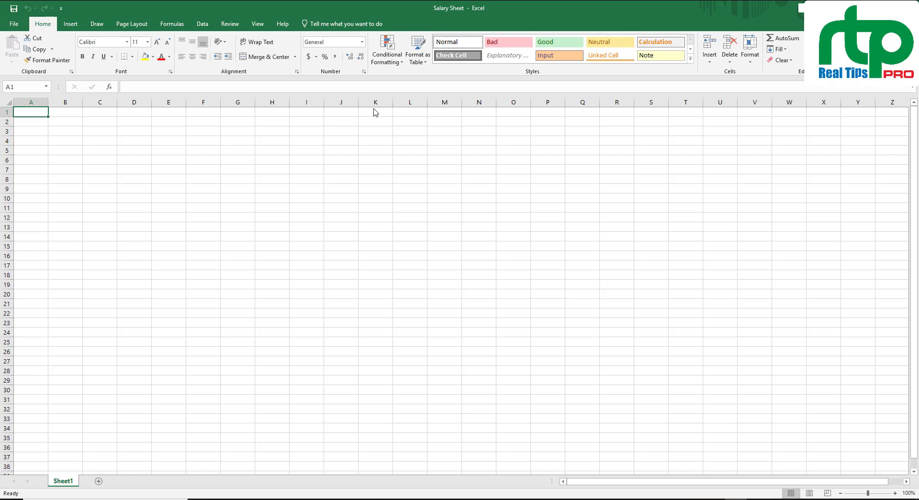
left_click(688, 493)
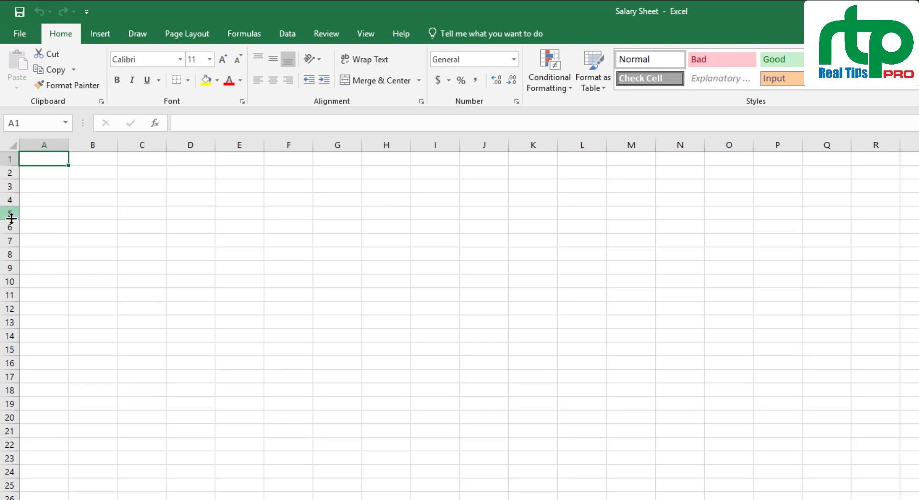
Step: Fill A9:K9 with the headers SL, Name, Position, Basic, House Rent, Medi. Cost, Trans., Tax, Provident Fund, Advance and Net Salary
left_click(37, 269)
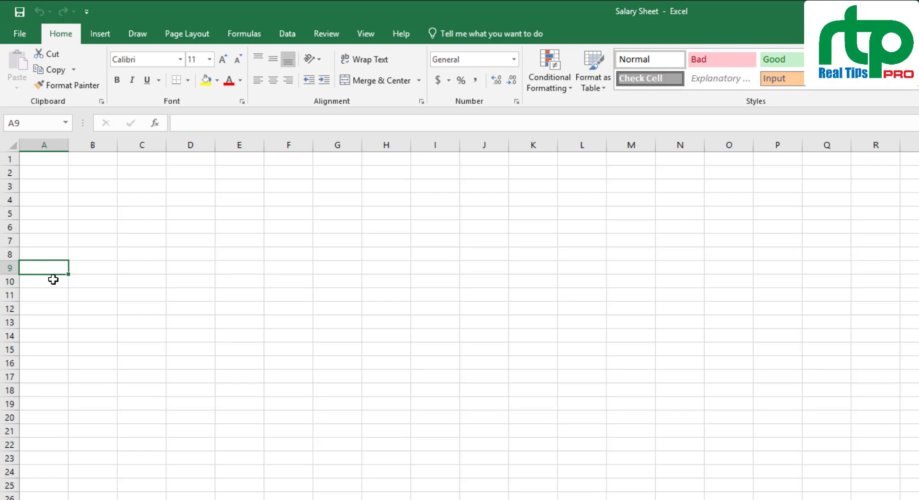
type("Sl")
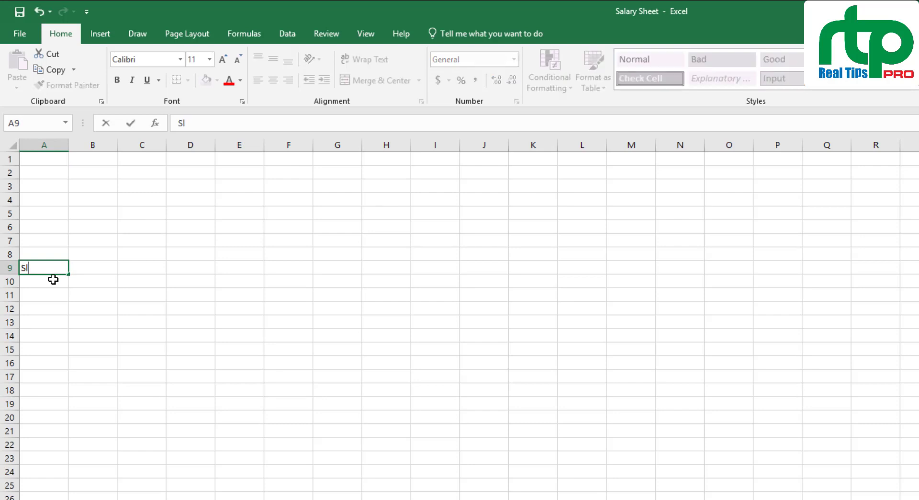
key("BackSpace")
type("L")
left_click(90, 273)
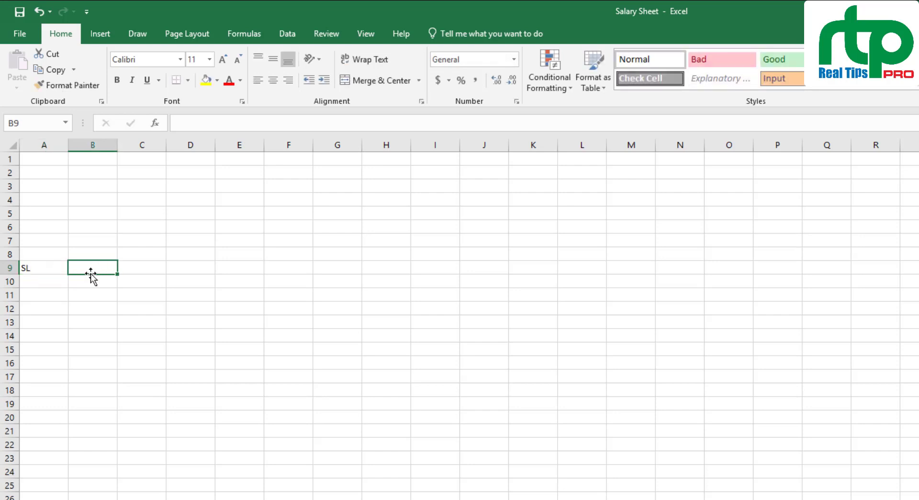
type("Name")
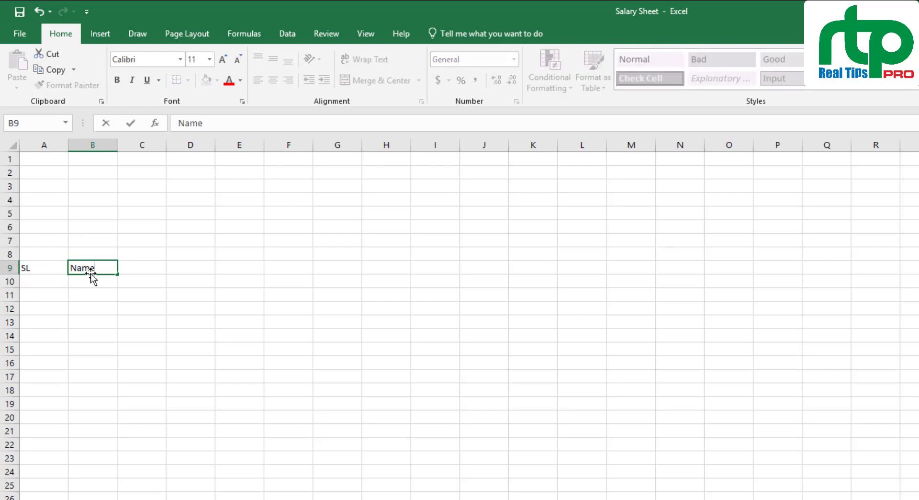
left_click(144, 271)
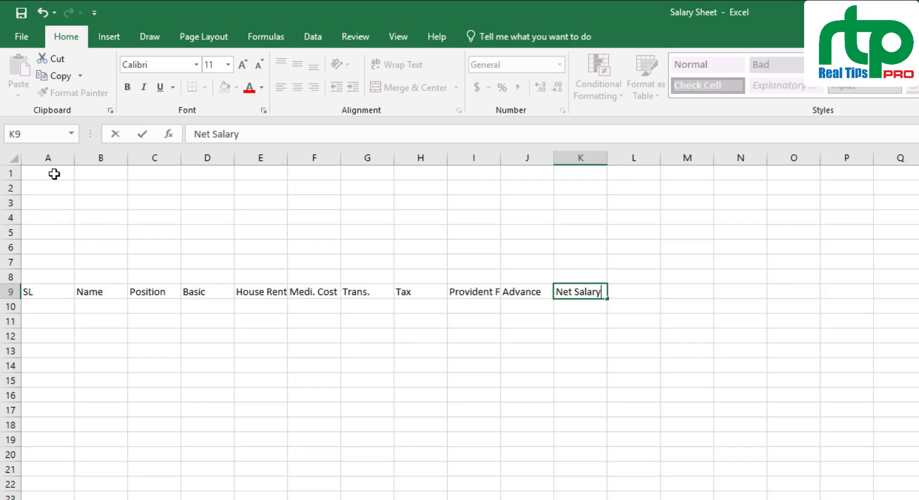
left_click_drag(54, 174, 584, 260)
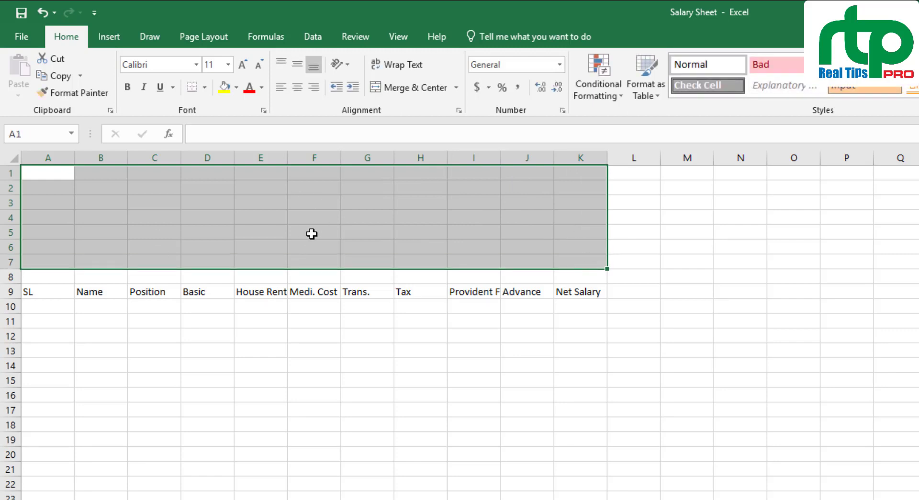
left_click(49, 317)
key("Up")
key("Up")
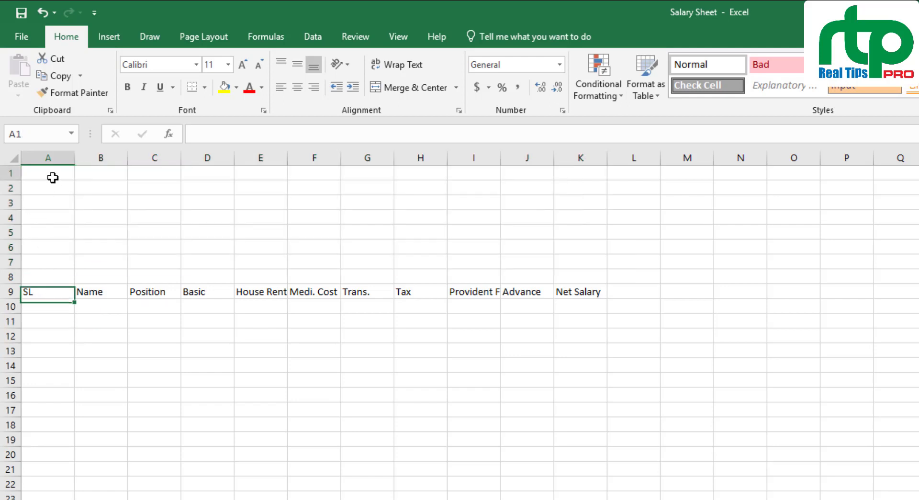
Step: Merge and center cells A1:K7 above the header row and enter the title Salary Sheet in them
left_click_drag(53, 178, 579, 253)
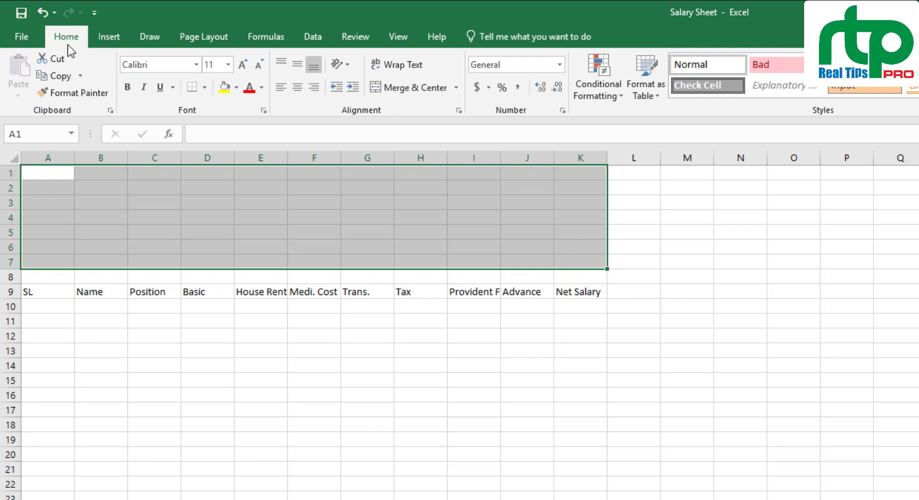
left_click(417, 90)
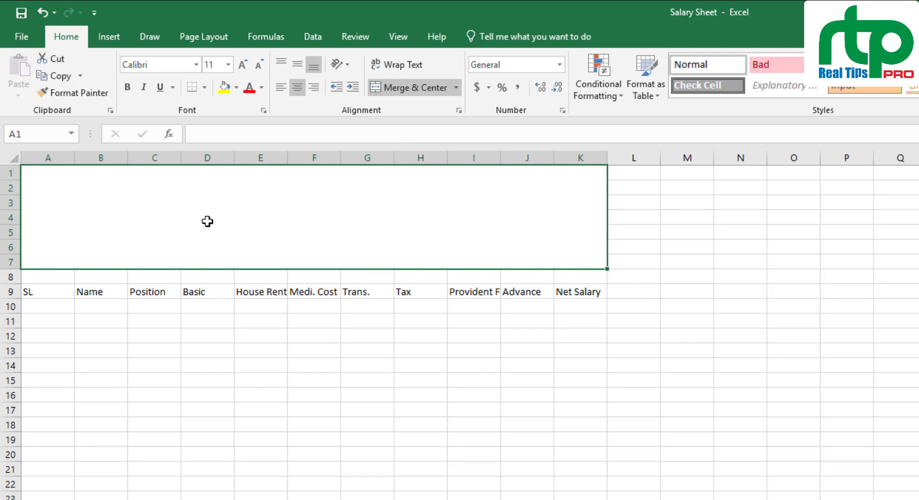
type("Salary Sheet")
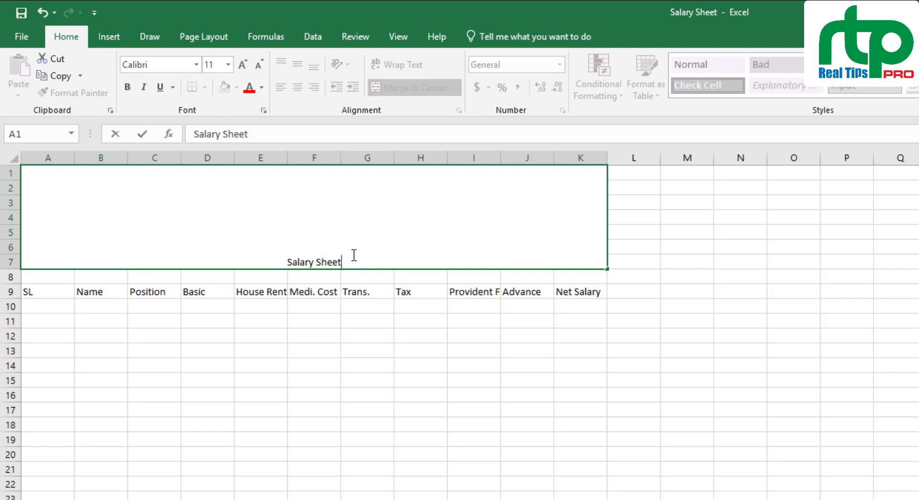
Step: Increase the font size of the Salary Sheet title text to 72
left_click_drag(348, 256, 288, 259)
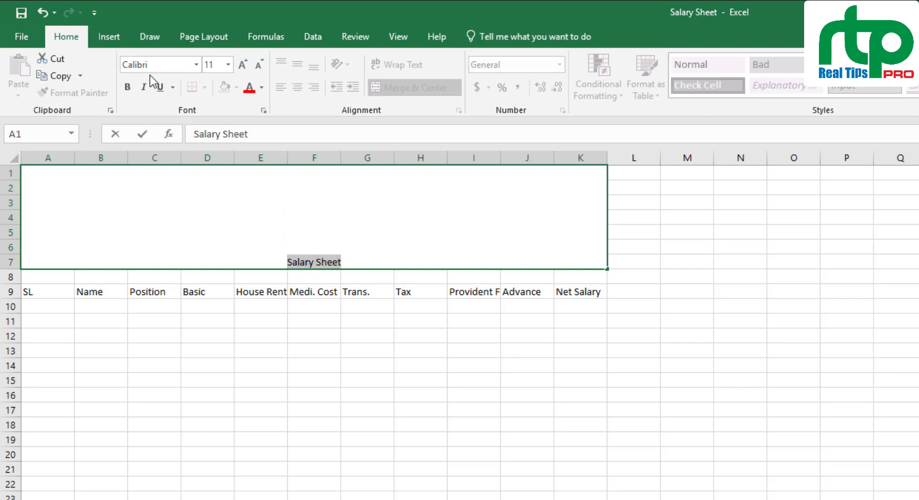
left_click(244, 65)
left_click(244, 65)
left_click(244, 65)
left_click(243, 65)
left_click(243, 65)
left_click(243, 64)
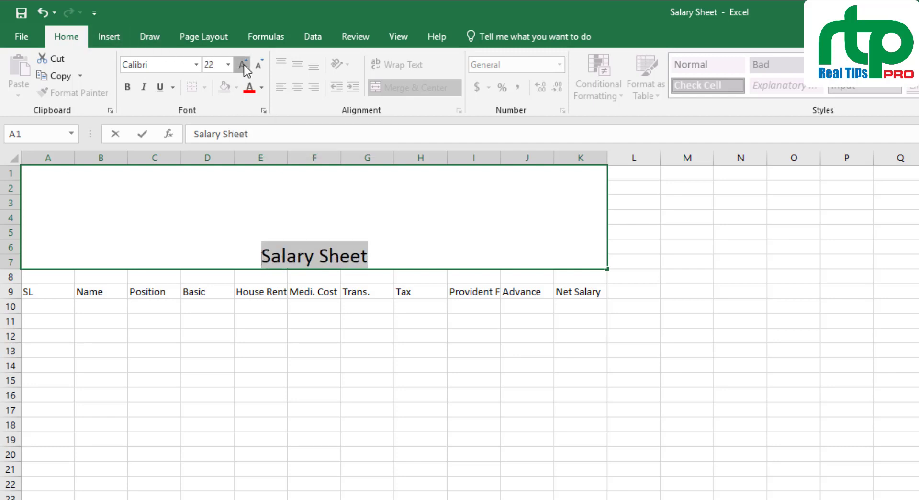
left_click(244, 65)
left_click(245, 65)
left_click(245, 65)
left_click(246, 65)
left_click(245, 65)
left_click(245, 65)
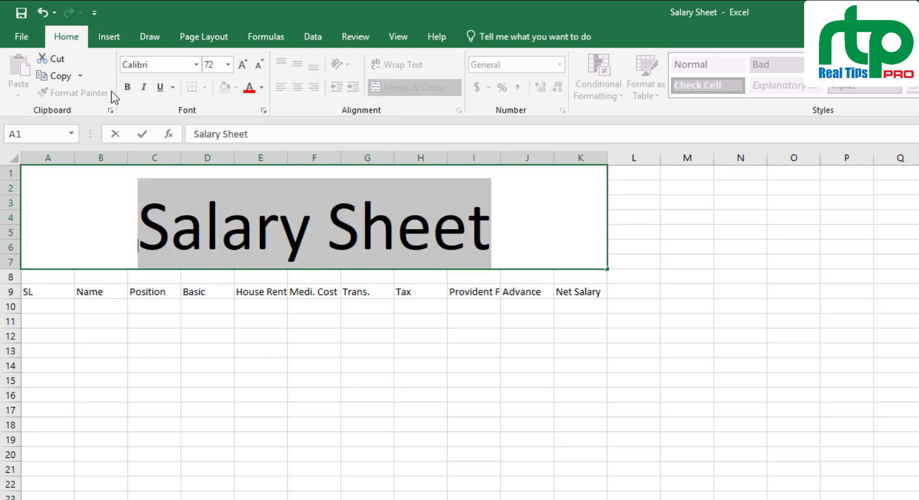
Step: Make the Salary Sheet title bold and italic with a single underline
left_click(127, 87)
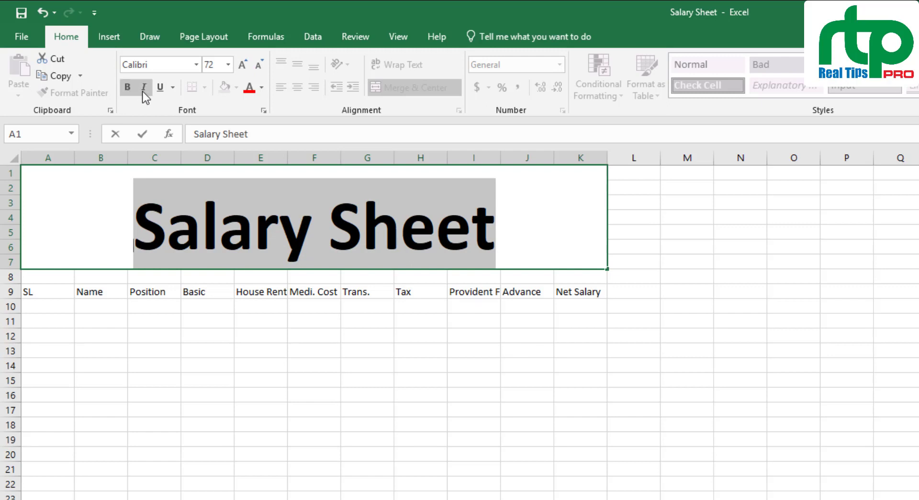
left_click(144, 88)
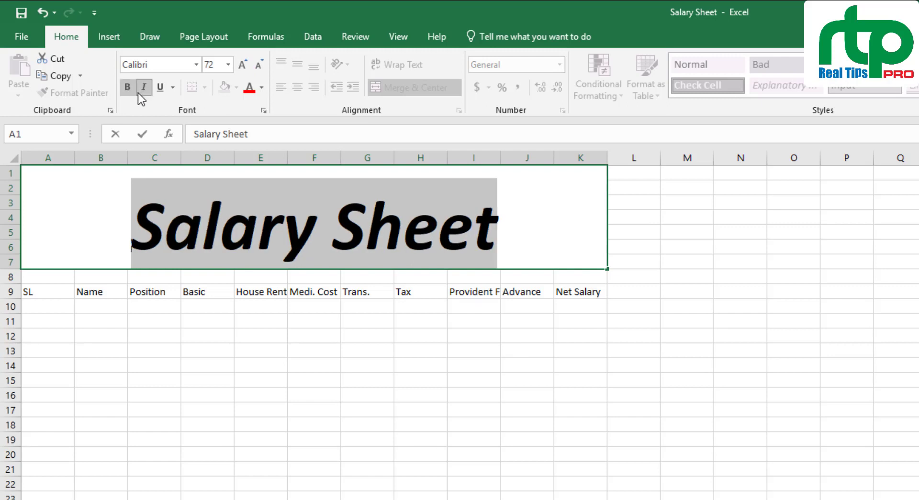
left_click(172, 87)
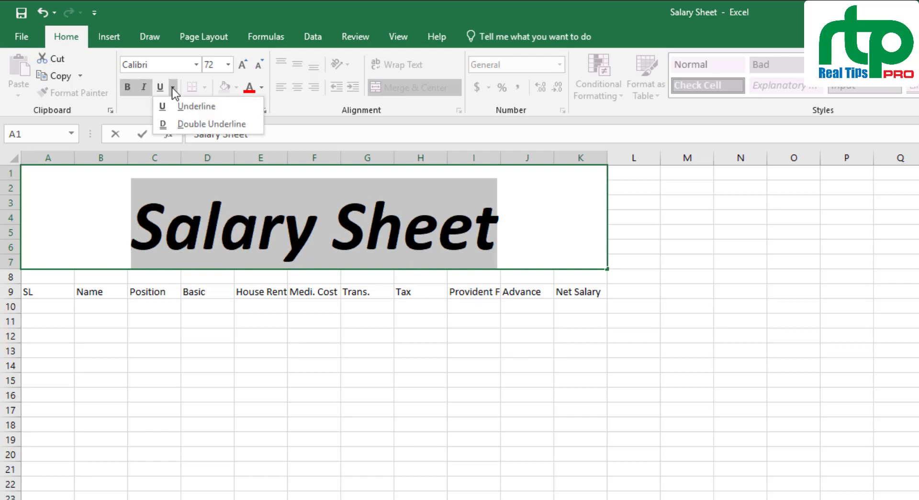
left_click(187, 107)
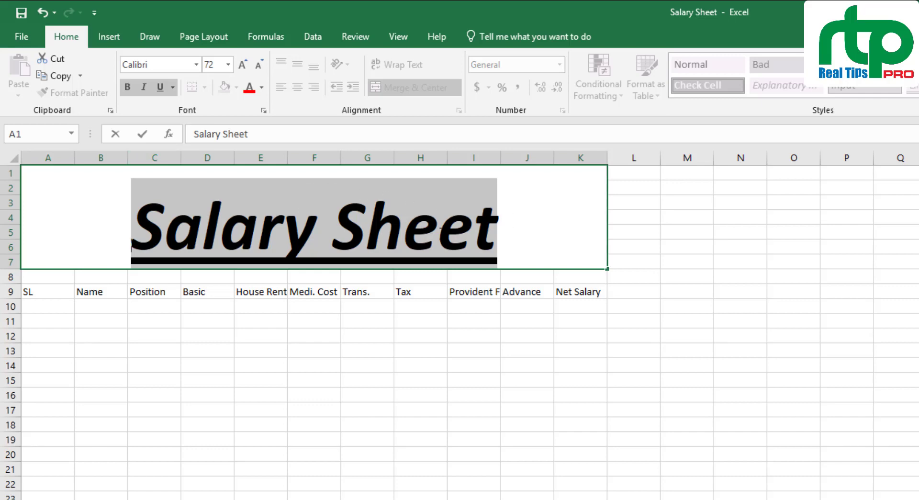
left_click(518, 227)
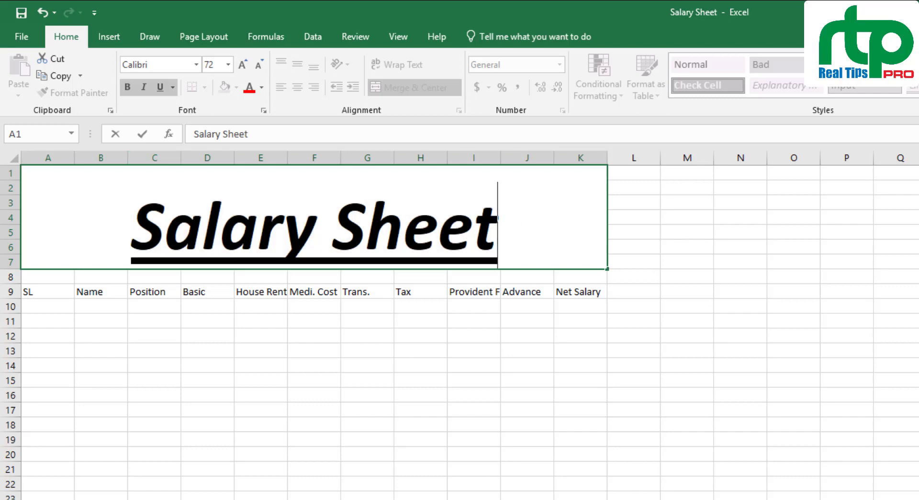
Step: Check the reference salary sheet image, finish editing the title, and fill the merged title cell with yellow
key("alt+Tab")
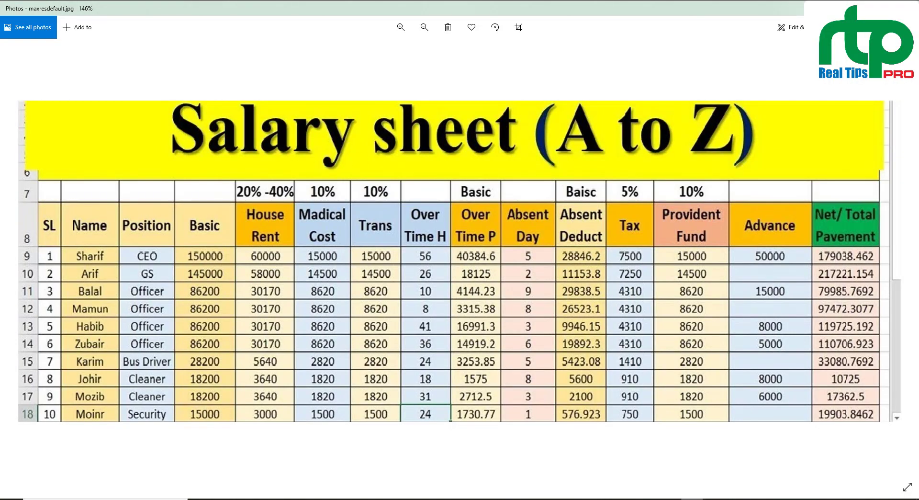
key("alt+Tab")
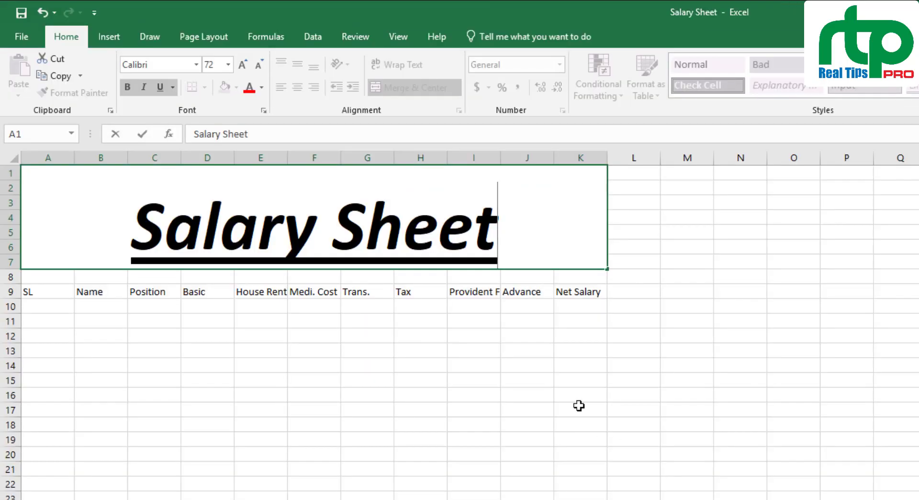
left_click(407, 157)
left_click(606, 214)
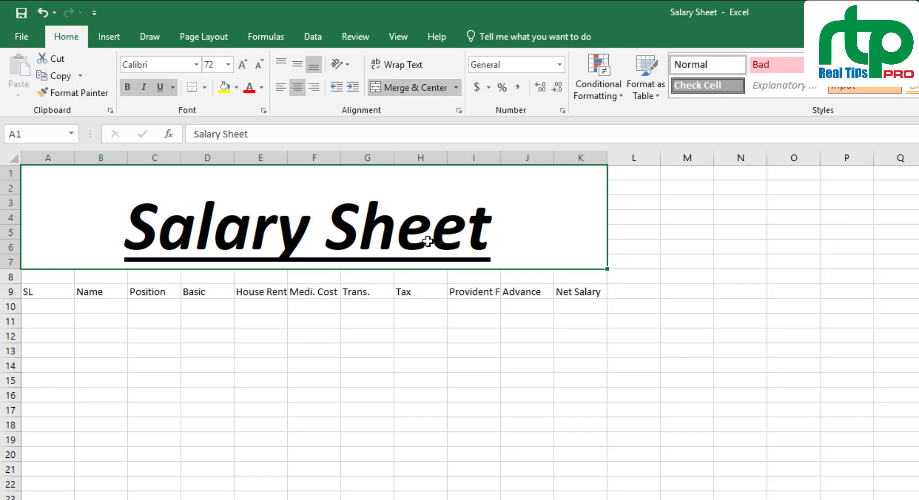
left_click(224, 86)
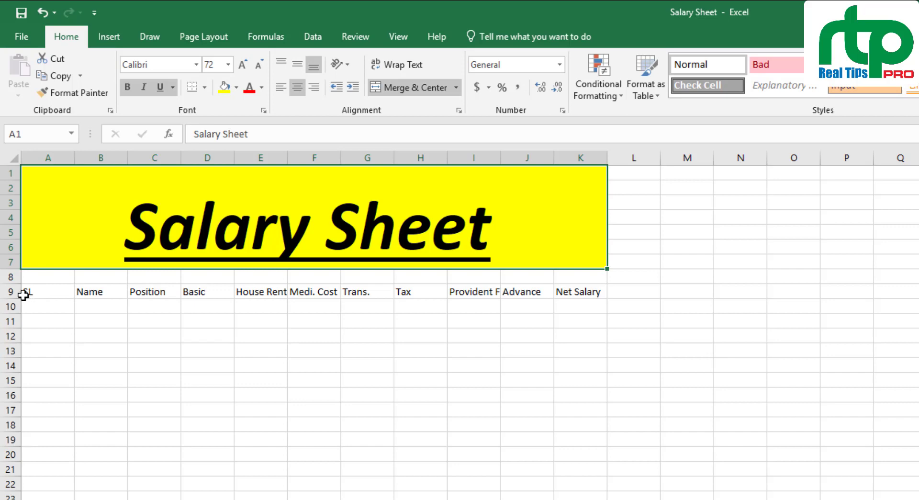
Step: Set the header text in row 9 to font size 14 and make it bold
left_click(7, 291)
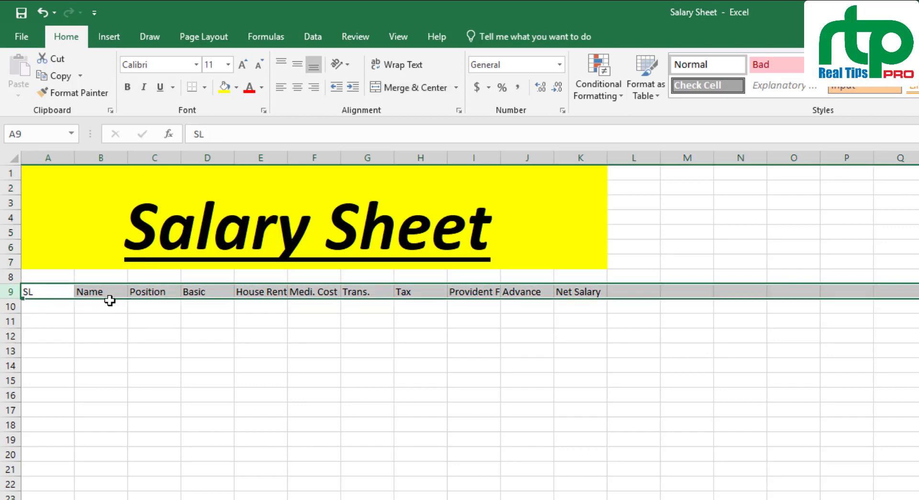
left_click(242, 64)
left_click(242, 64)
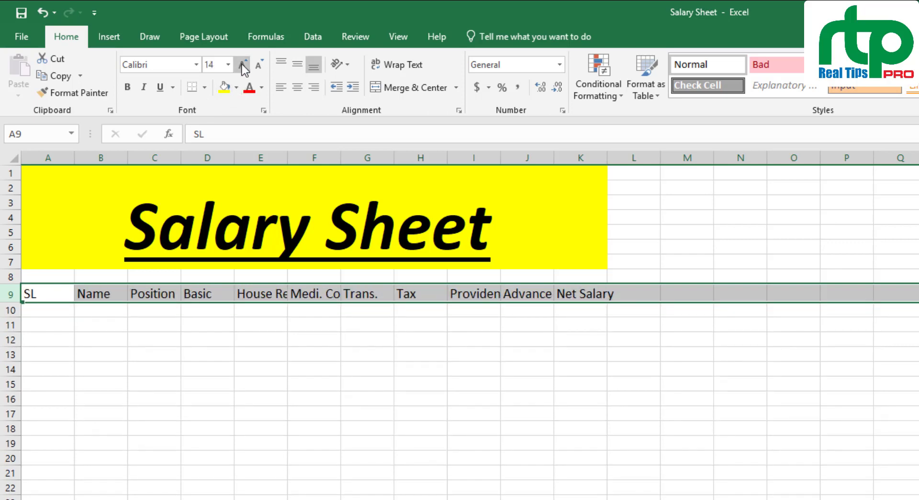
left_click(242, 64)
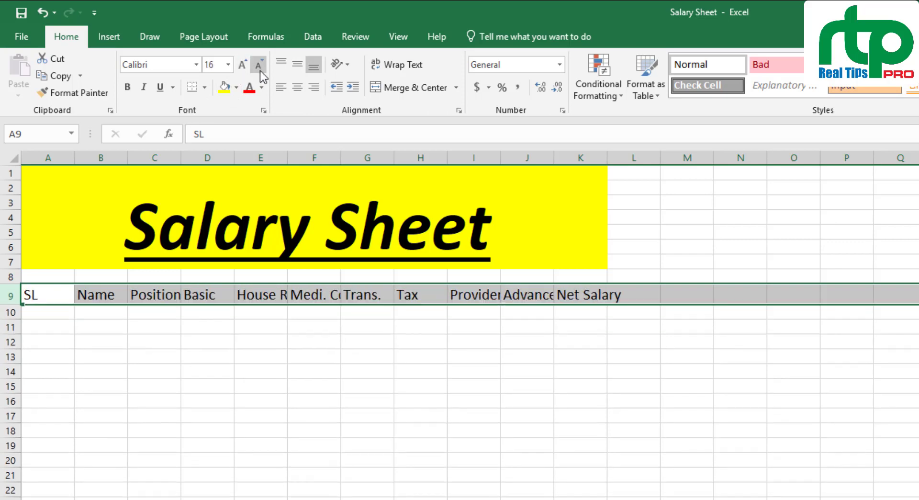
left_click(259, 68)
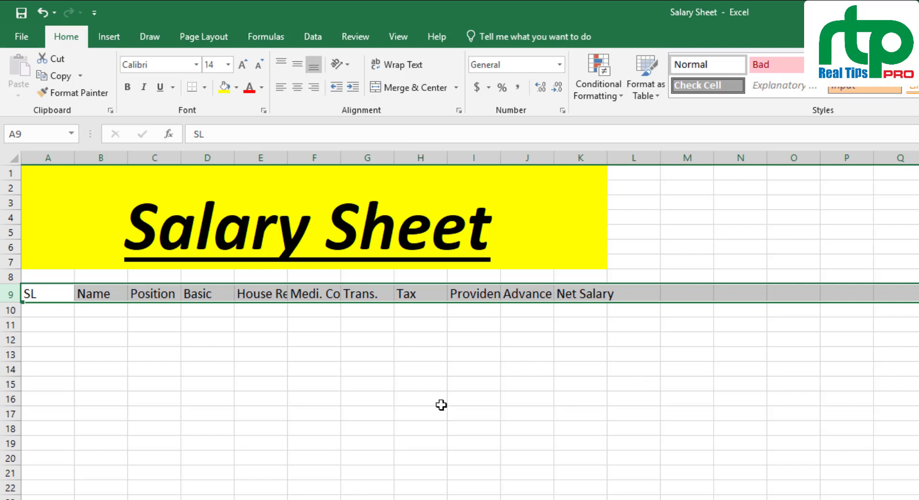
left_click(128, 88)
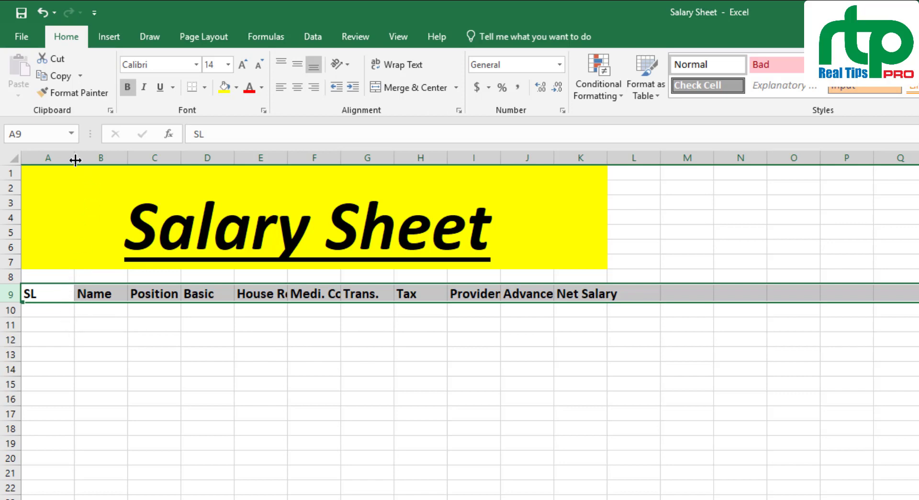
Step: Narrow the SL column, widen the Name column, and widen the remaining columns so every header in row 9 fits
left_click_drag(74, 156, 56, 137)
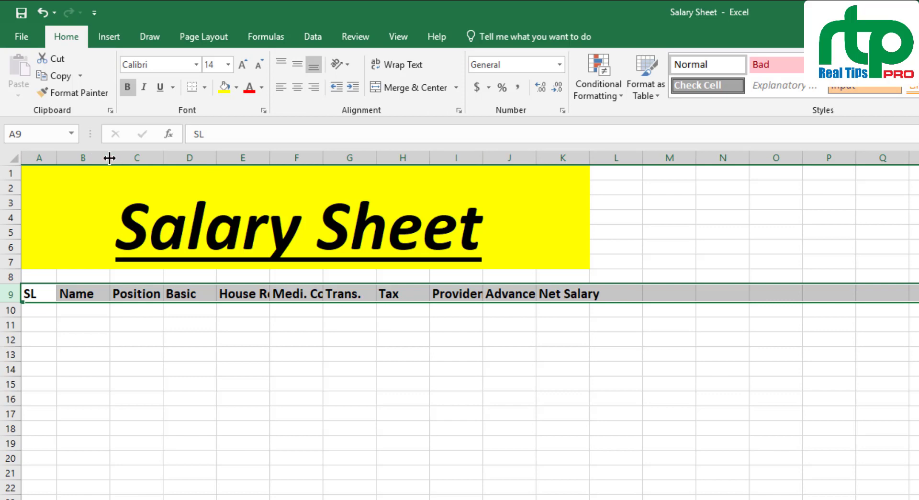
left_click_drag(110, 158, 193, 162)
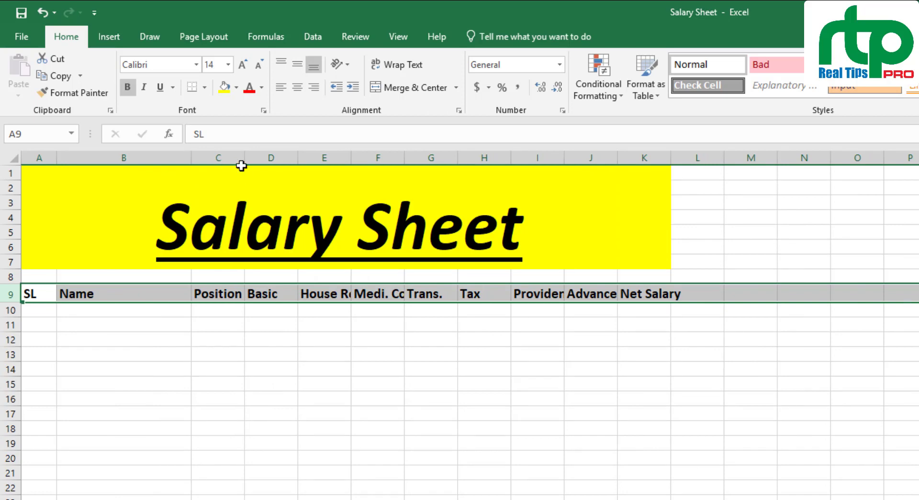
left_click_drag(244, 158, 262, 158)
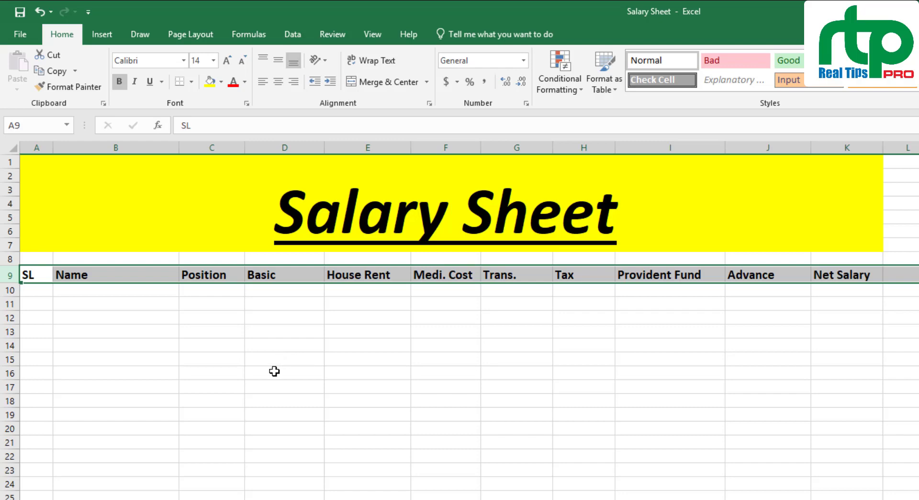
Step: Enter the serial numbers 1 and 2 in cells A10 and A11 of the SL column
left_click(34, 292)
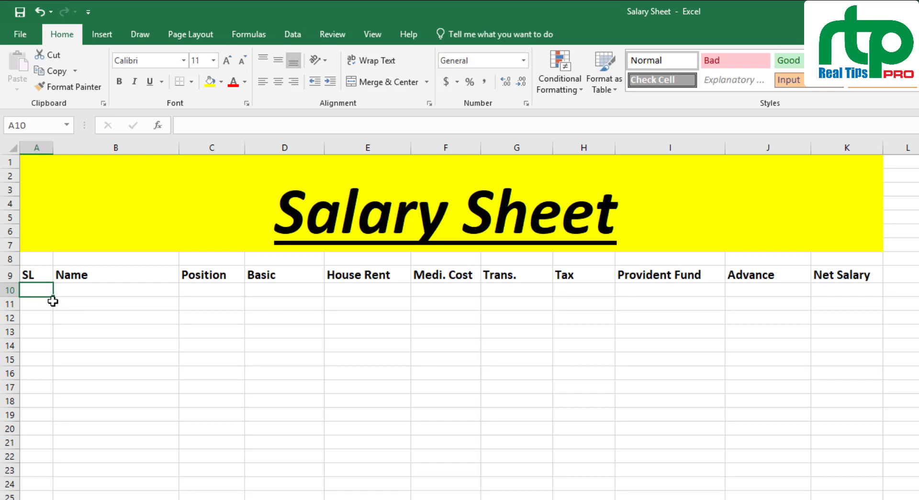
type("1")
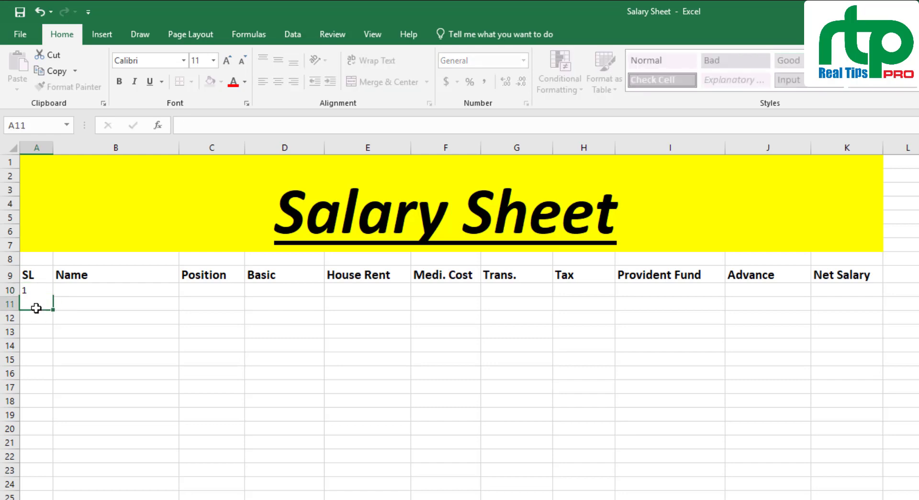
key("Return")
type("2")
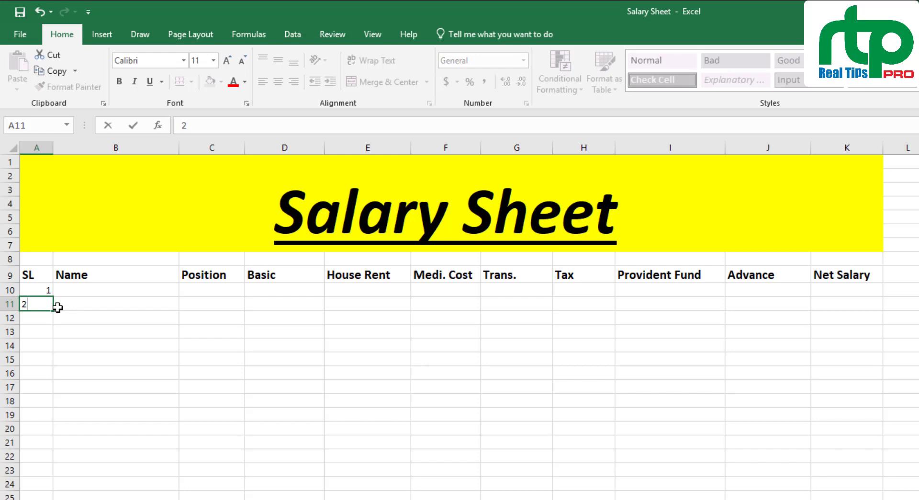
left_click(42, 326)
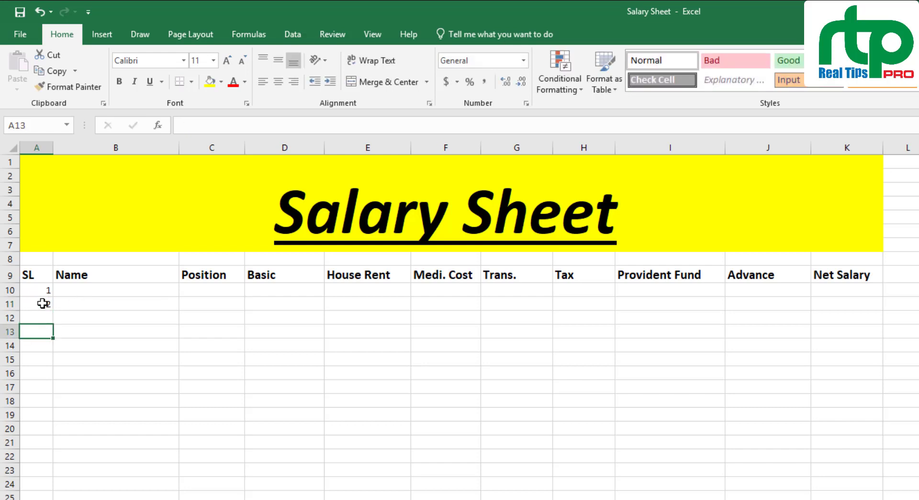
Step: Extend the serial number series from A10:A11 down the SL column past row 30
left_click(38, 289)
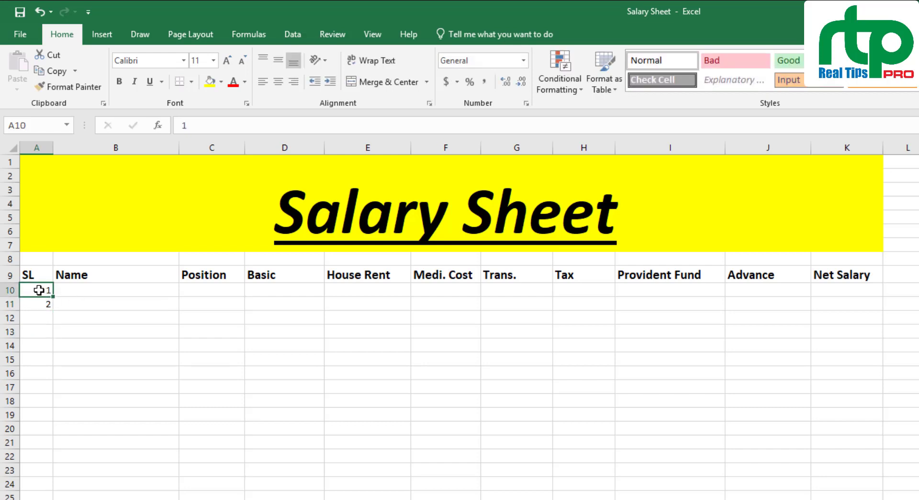
left_click_drag(39, 290, 40, 305)
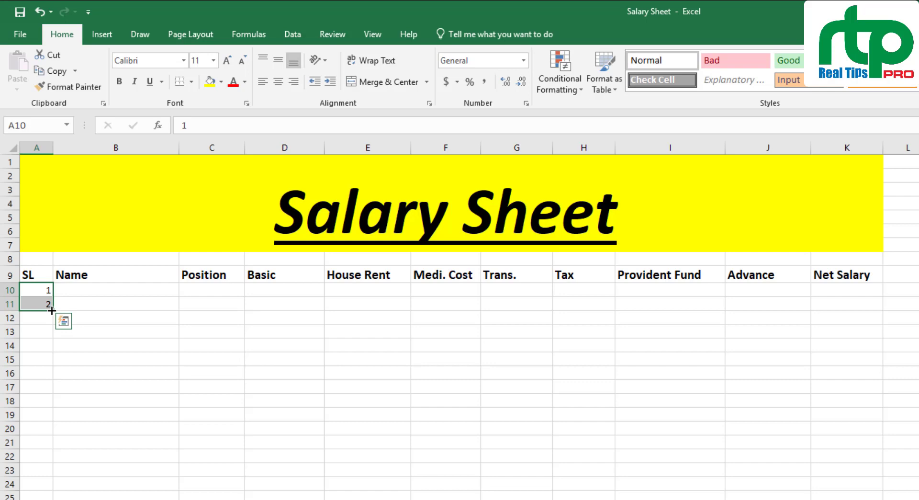
left_click_drag(52, 311, 38, 498)
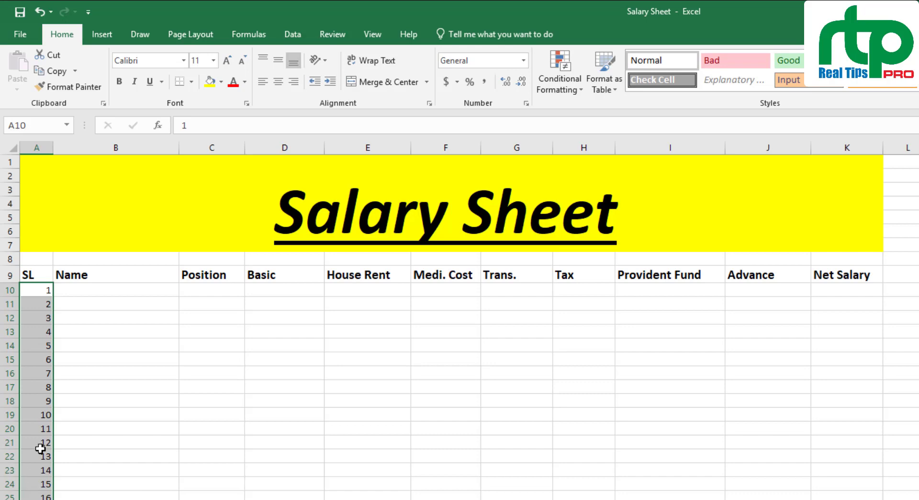
scroll(460, 326, "down", 2)
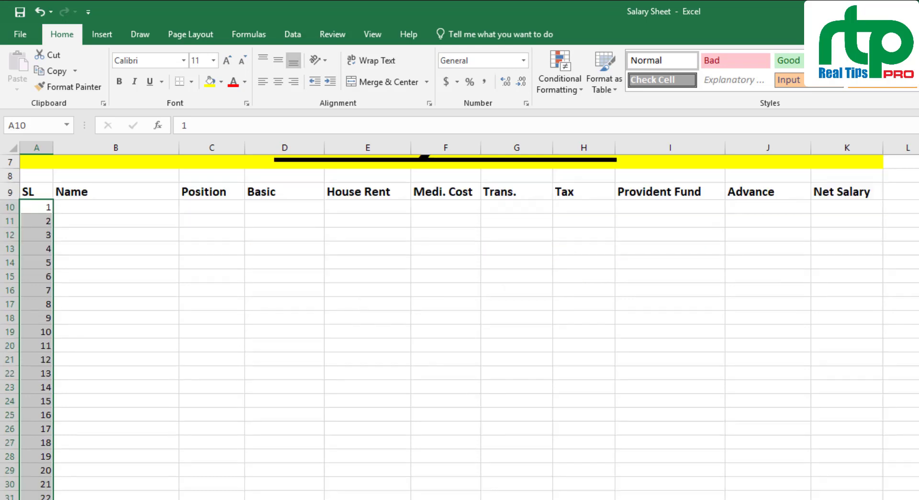
scroll(459, 325, "up", 2)
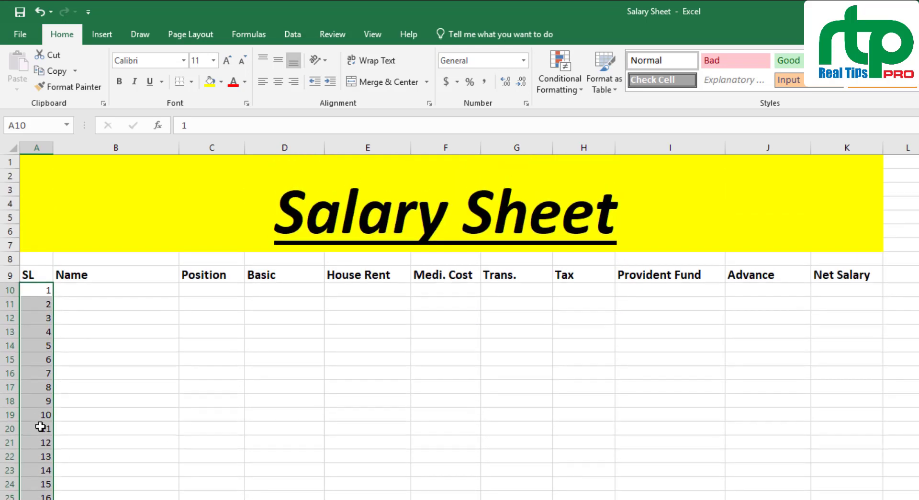
Step: Enter seven employee names in B10:B16 and their positions in C10:C16: Ceo, S. Officer, Emplo., Emplo., Security, Officer, Director
left_click(97, 292)
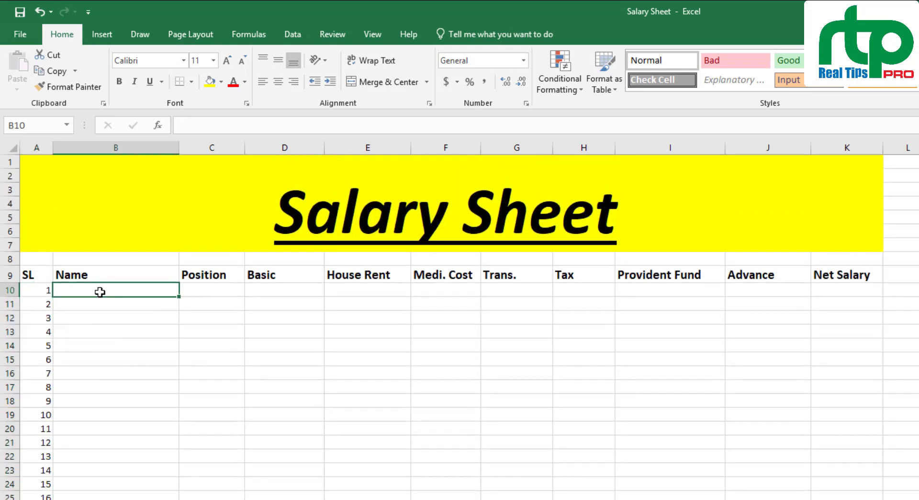
type("Jamal Kalam Arif Jahir Kabir Sumon Remon")
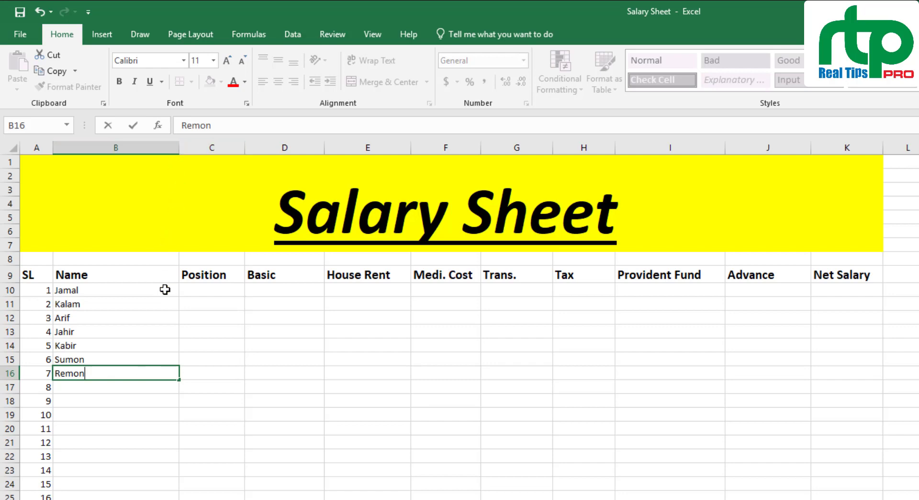
left_click(201, 290)
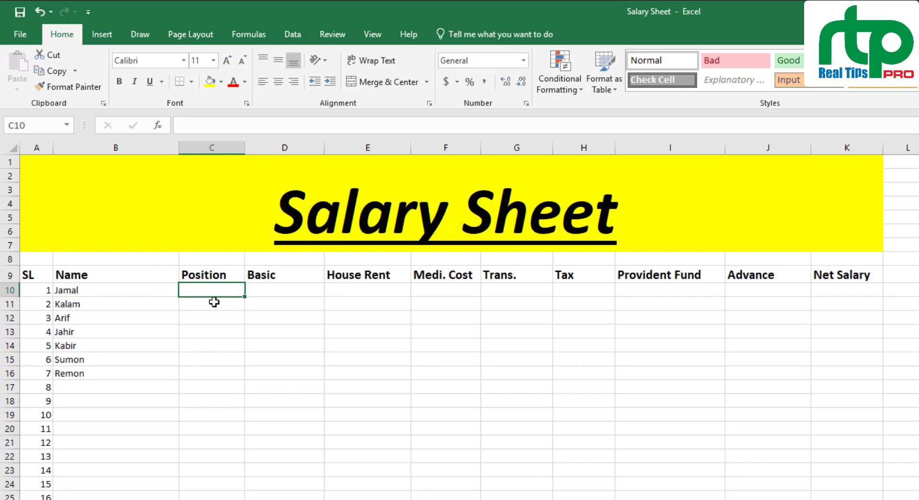
type("Ceo")
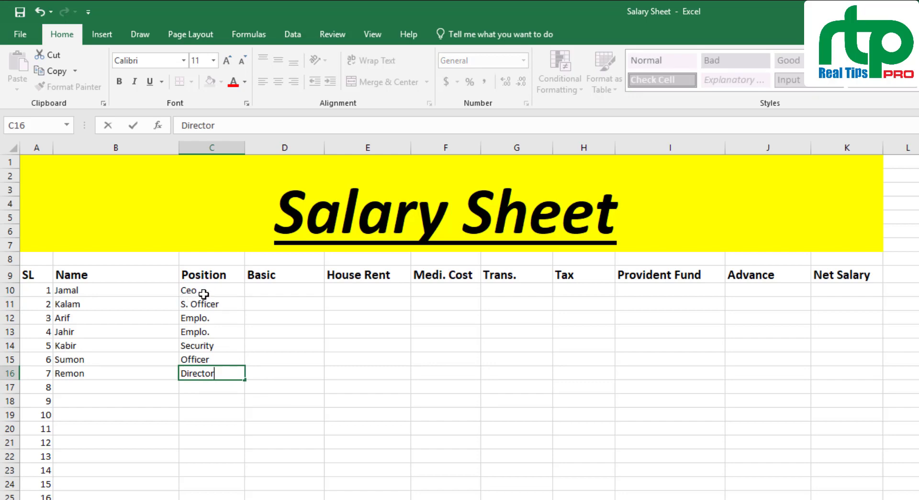
Step: Enter the Basic salaries 60000, 55600 and 35000 for the first three employees in D10:D12
left_click(274, 290)
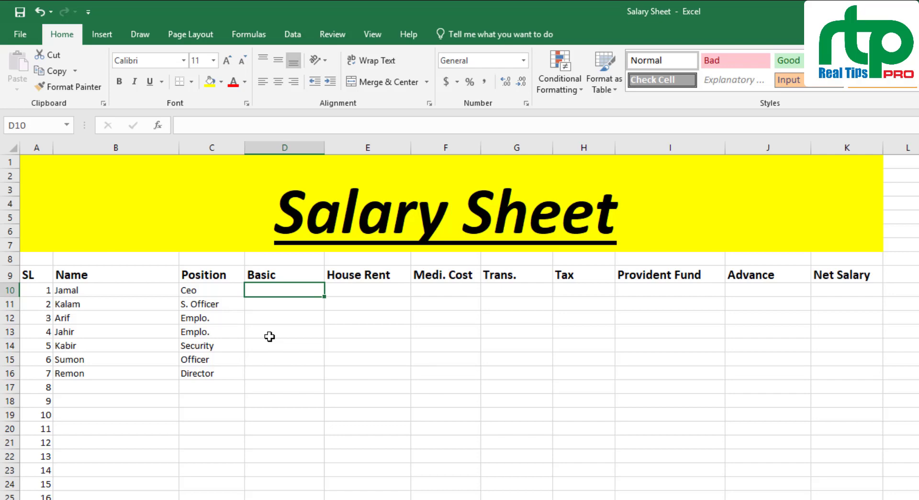
type("6000")
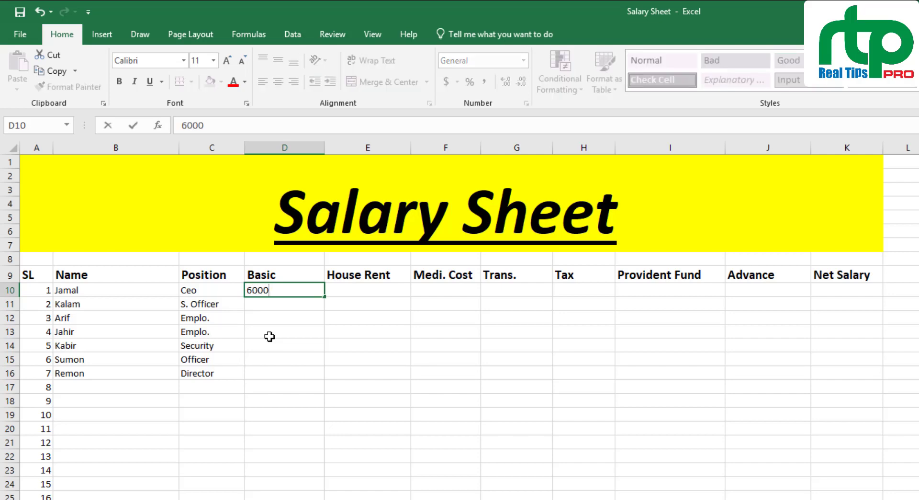
type("0")
left_click(280, 305)
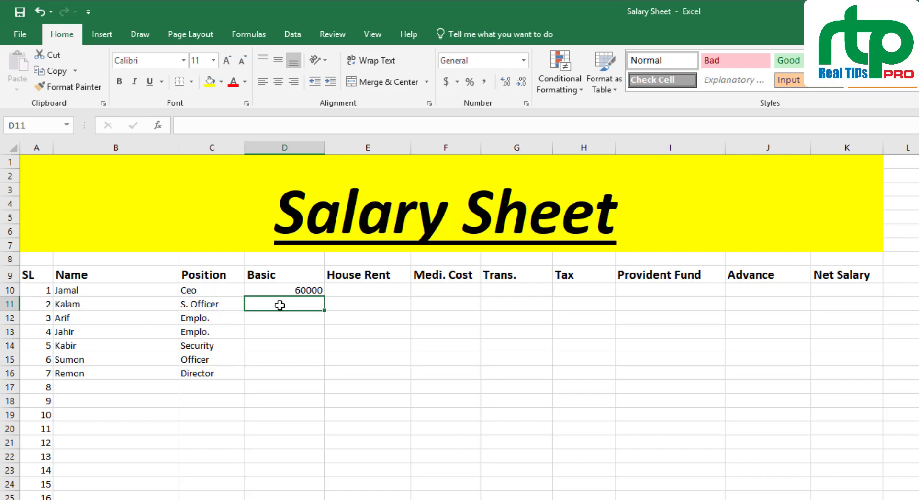
type("55600")
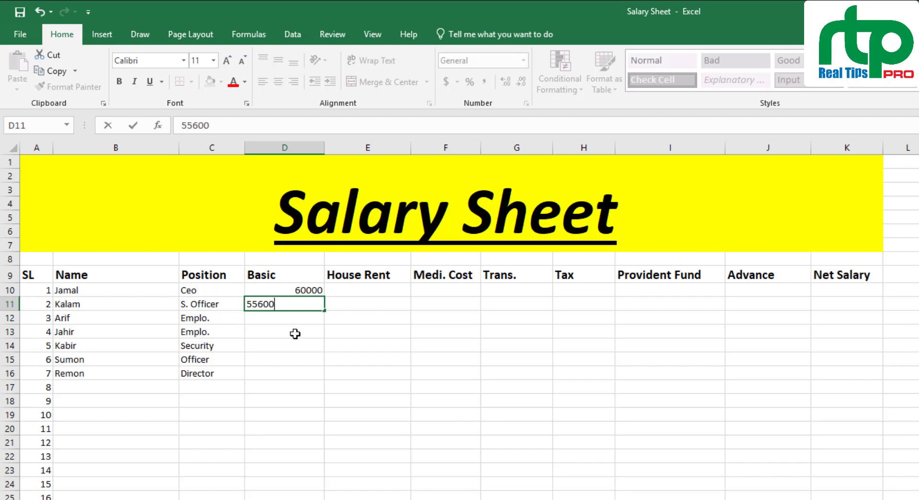
left_click(300, 320)
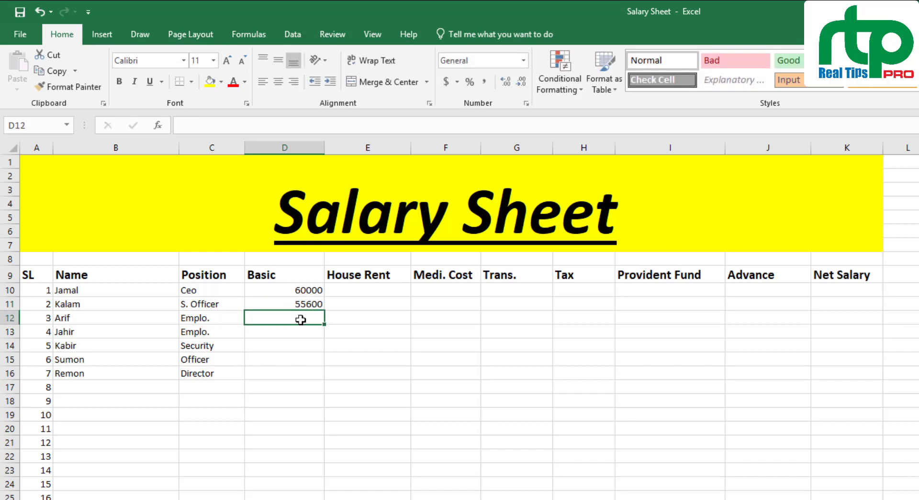
type("35000")
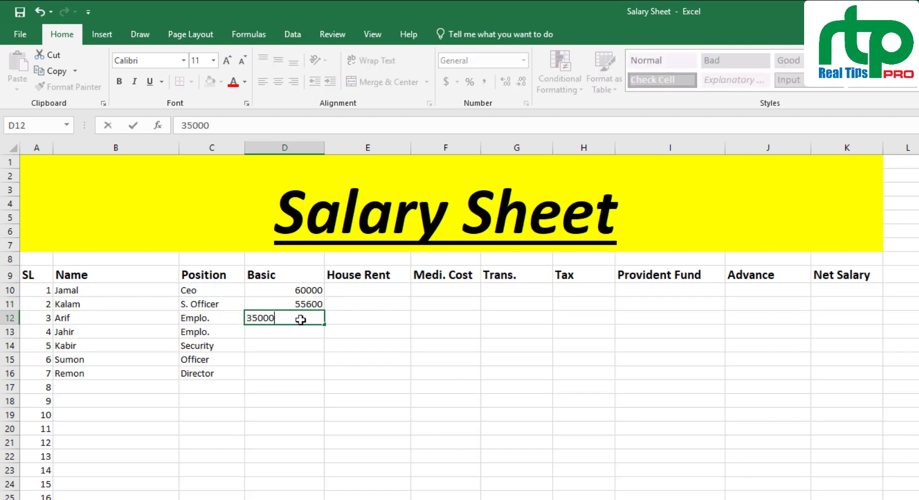
Step: Enter the Basic salaries 35000, 15000, 40000 and 70000 for the remaining four employees in D13:D16
left_click(279, 330)
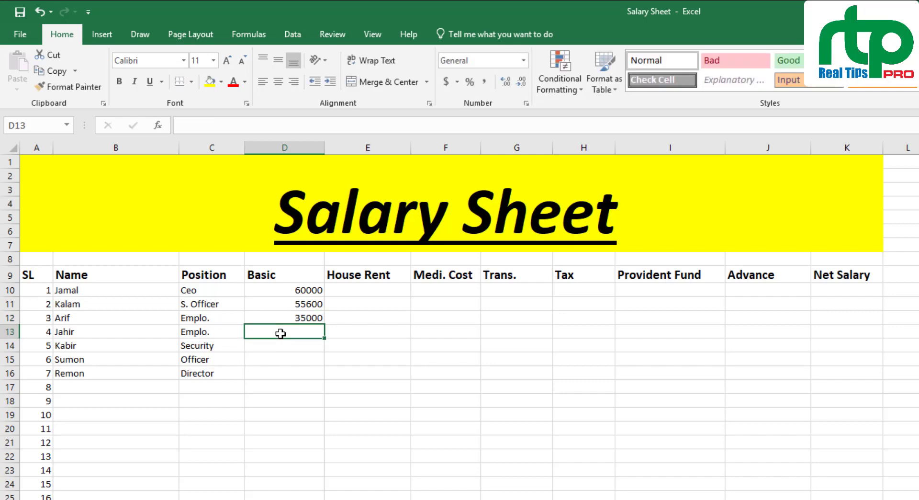
type("3500")
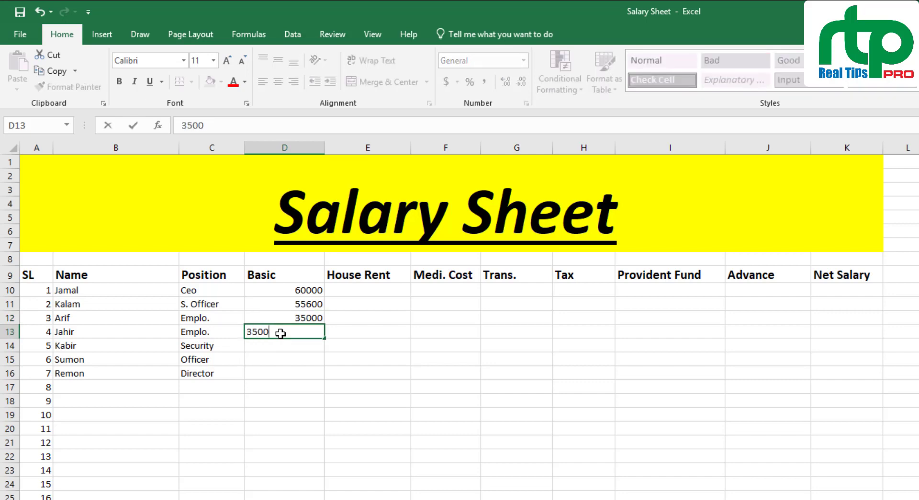
type("0")
left_click(296, 348)
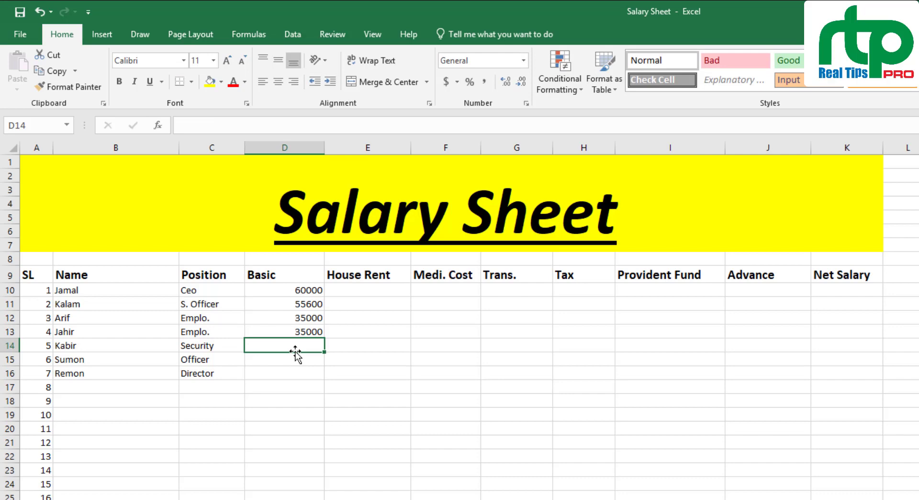
type("15000")
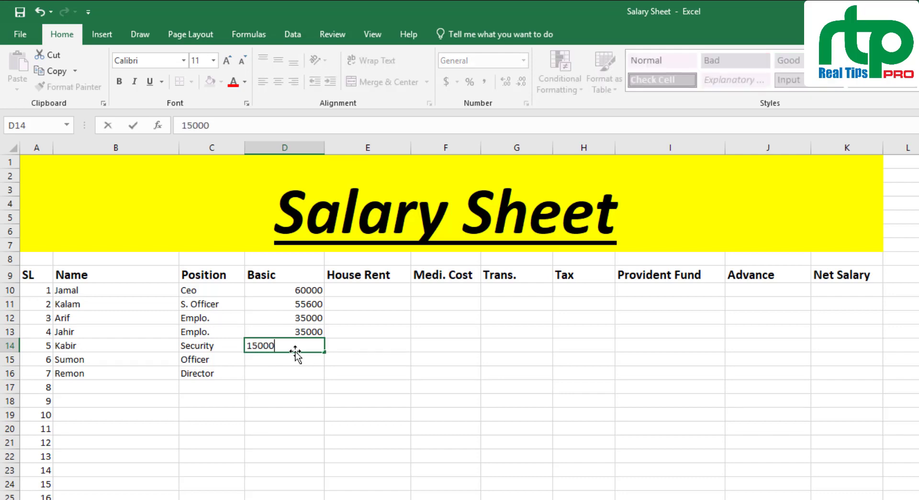
left_click(295, 359)
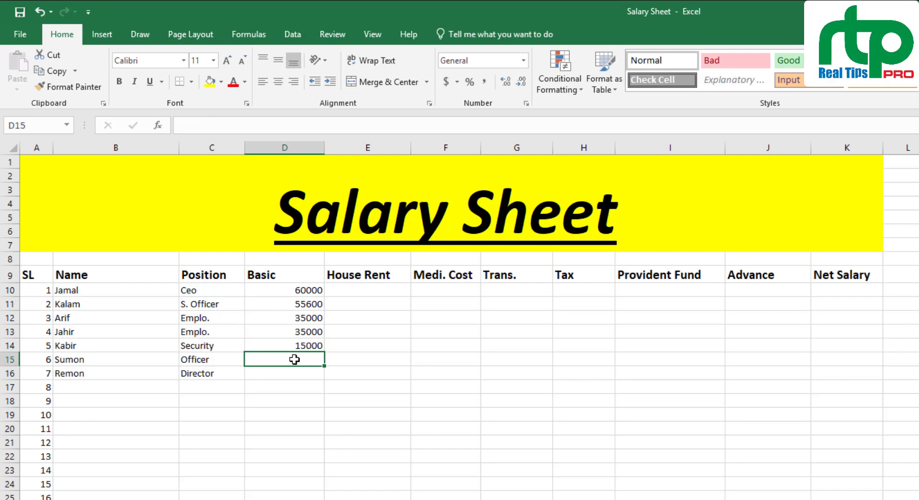
type("40000")
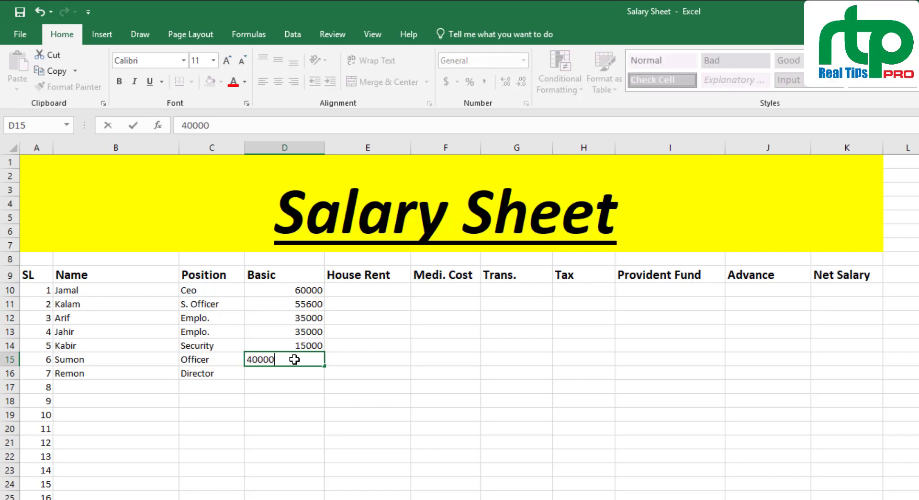
left_click(292, 379)
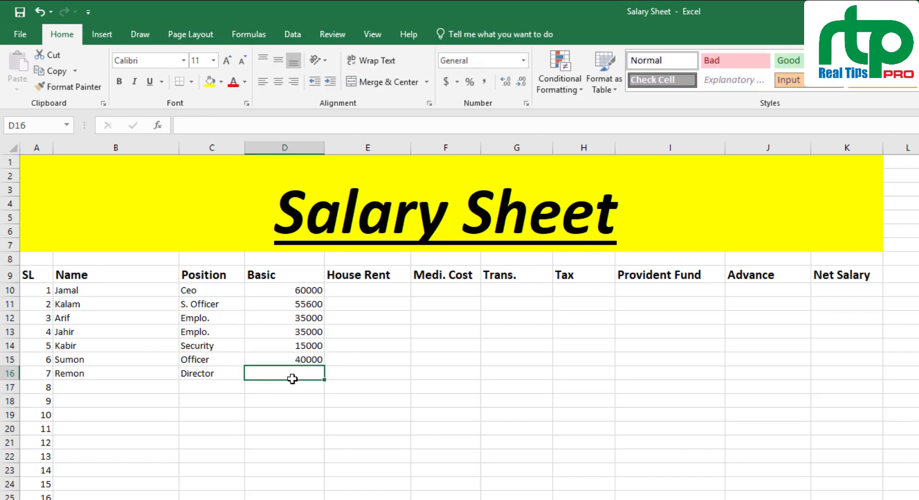
type("70000")
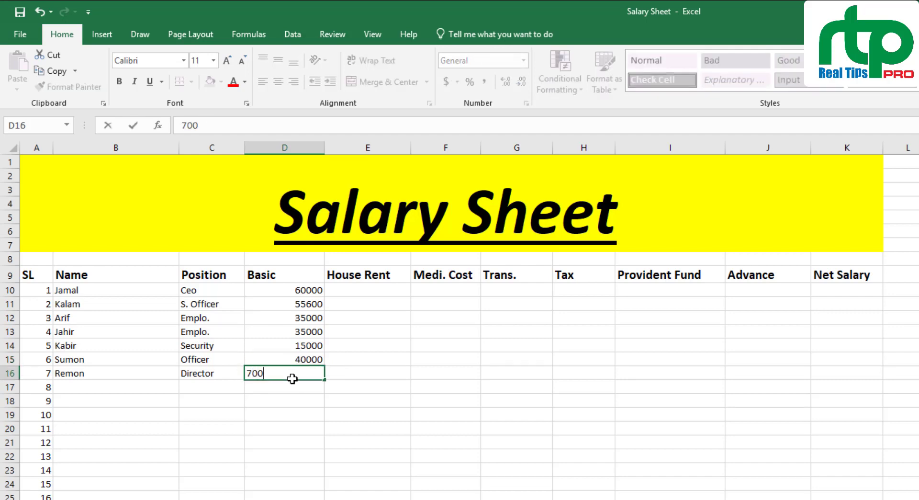
left_click(391, 301)
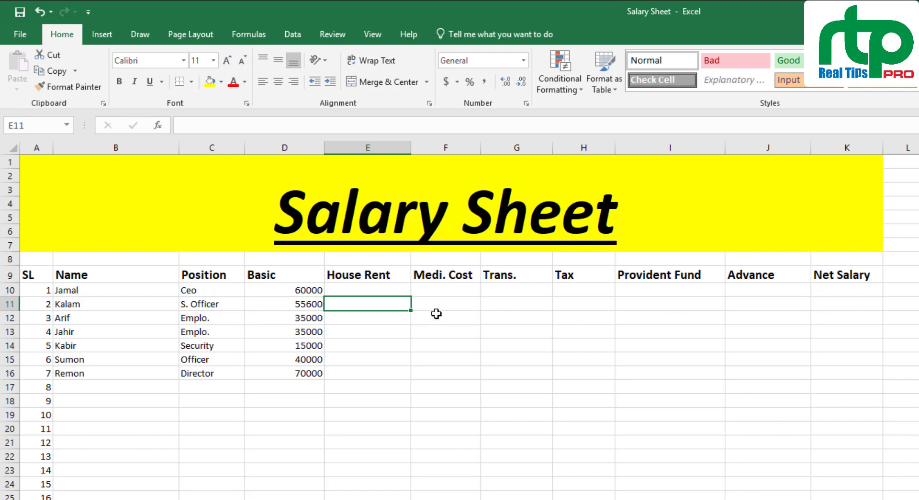
Step: Enter a rate of 20% in cell E8 above the House Rent header
left_click(365, 261)
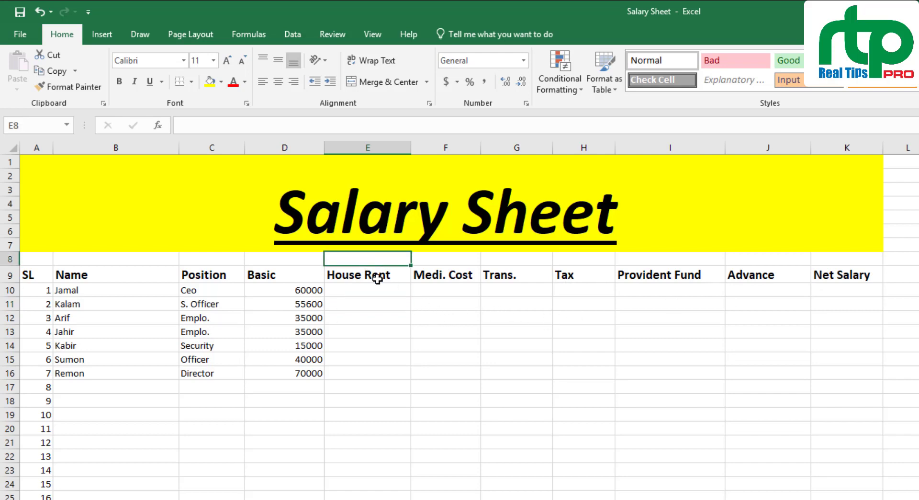
type("20")
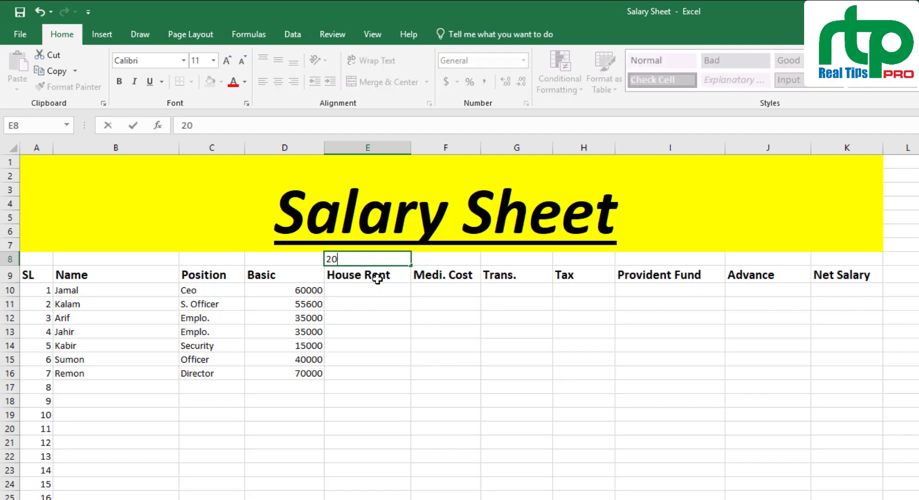
type("%")
Step: Enter a rate of 10% in F8 above Medi. Cost and 10% in G8 above Trans
left_click(448, 259)
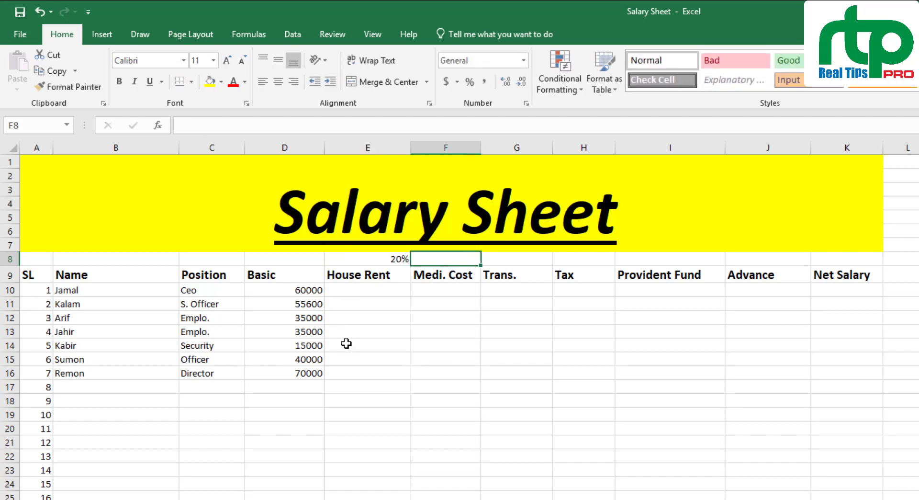
type("1")
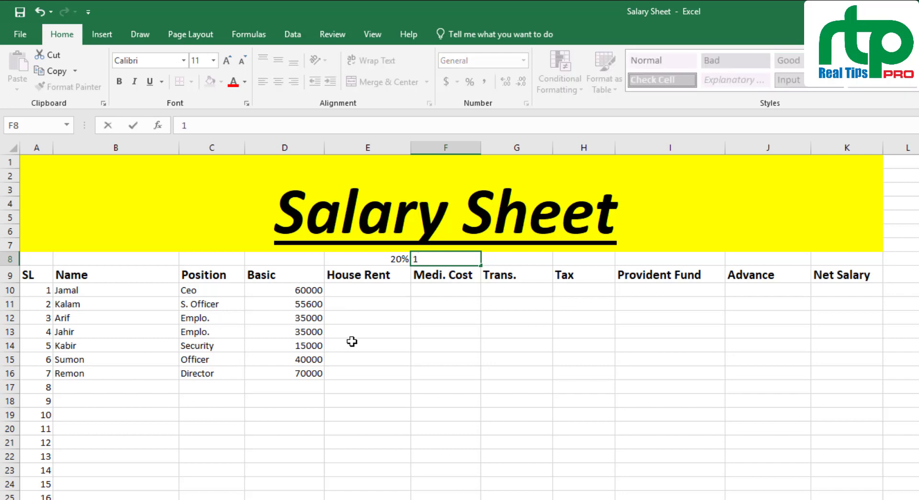
type("0%")
left_click(519, 261)
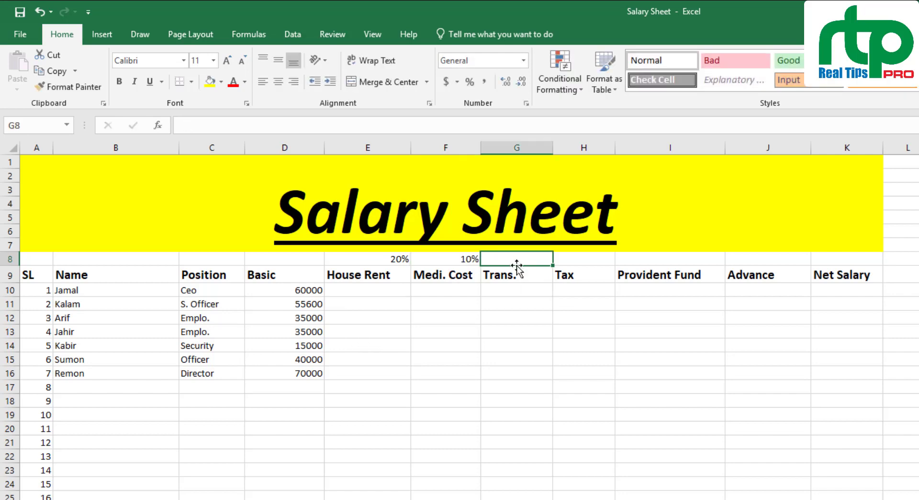
type("1")
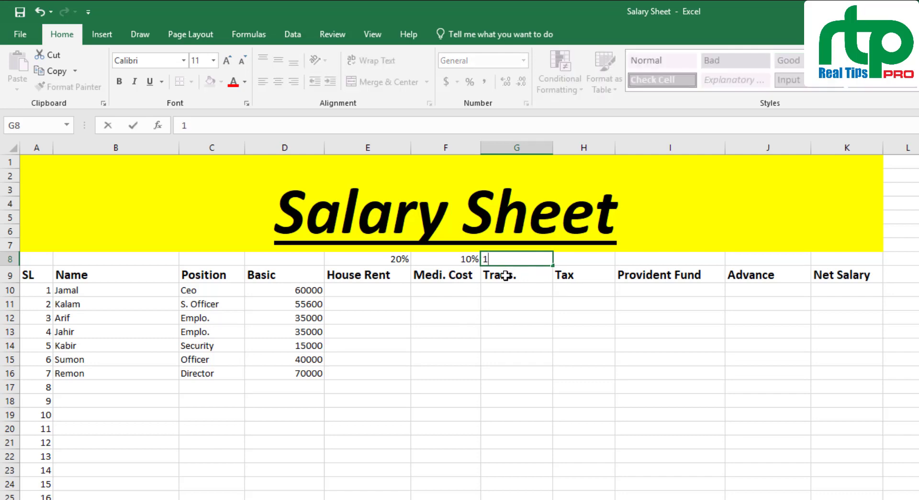
type("0%")
Step: Enter rates of 5% in H8 above Tax and 10% in I8 above Provident Fund
left_click(580, 268)
left_click(574, 262)
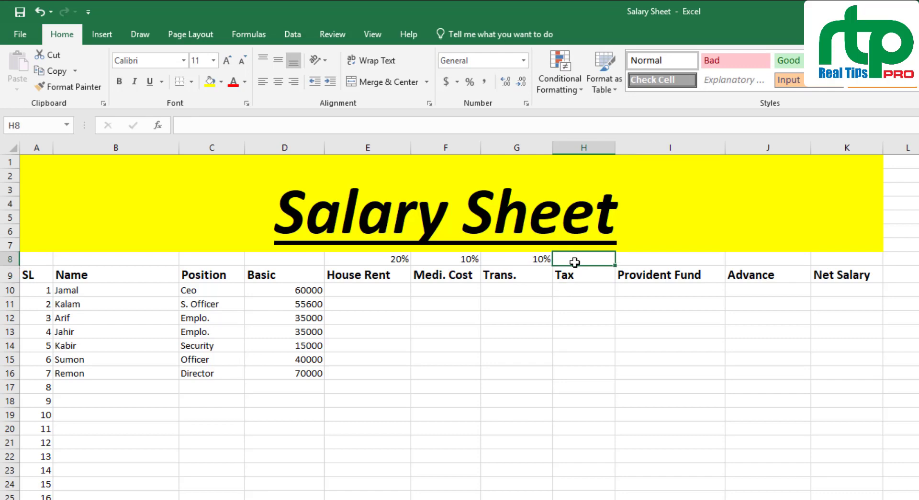
type("5%")
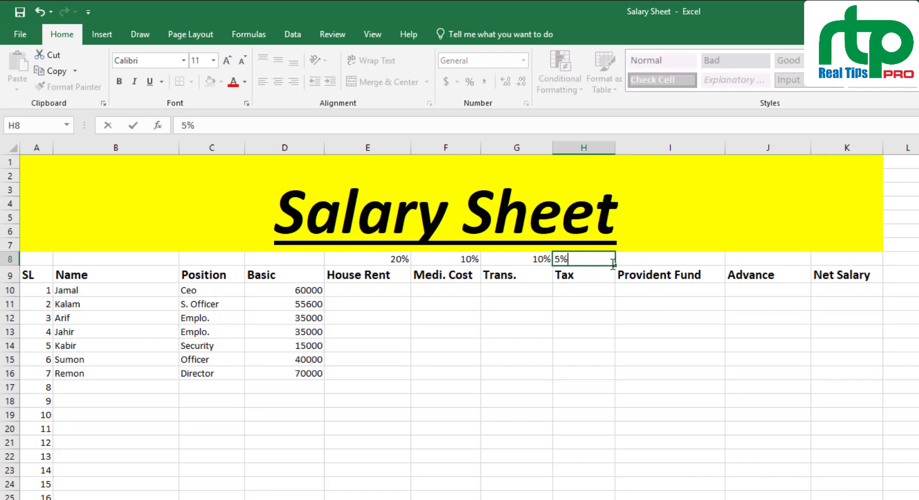
left_click(652, 260)
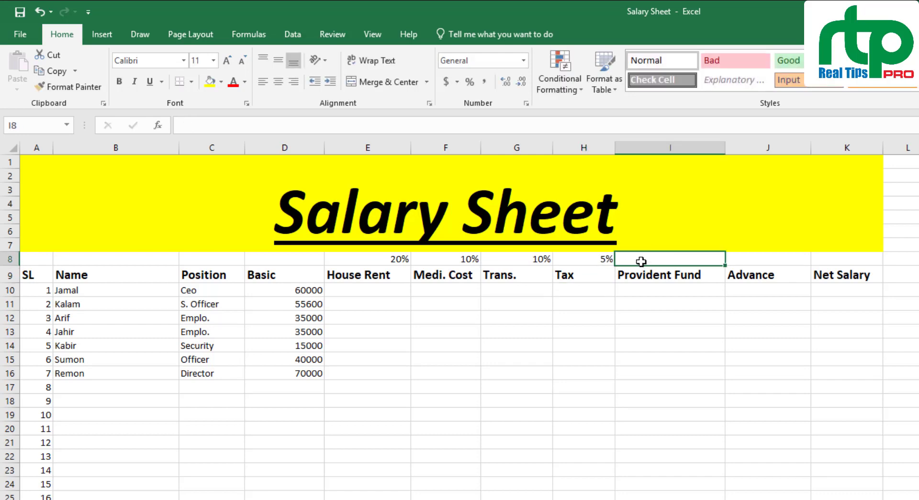
type("1")
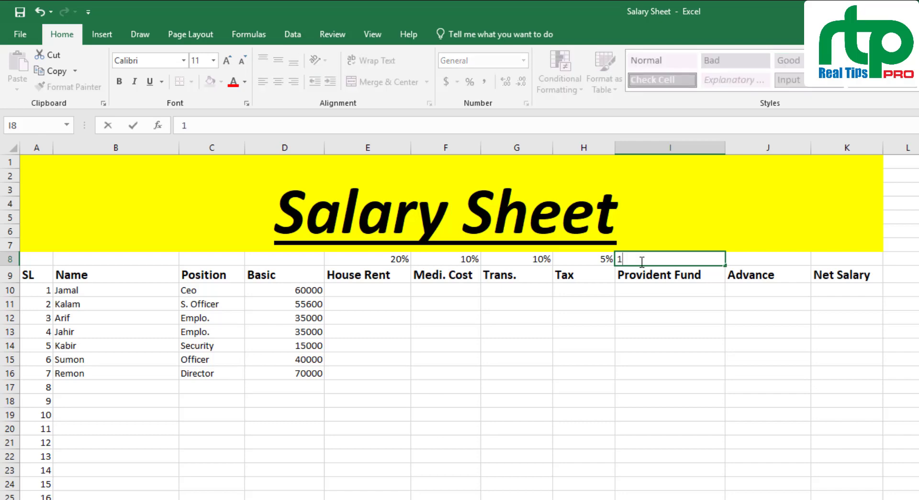
type("0%")
left_click(756, 263)
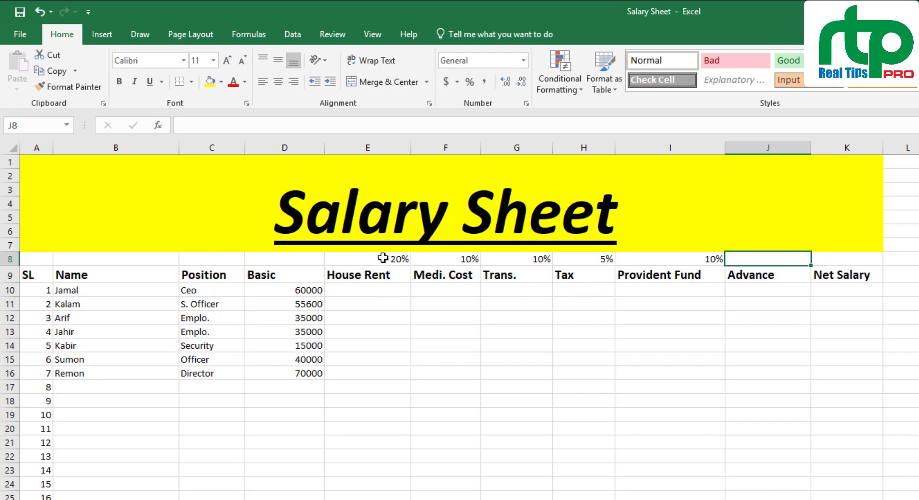
Step: Fill the percentage rate cells E8:I8 with a dark gold background
left_click_drag(383, 258, 659, 257)
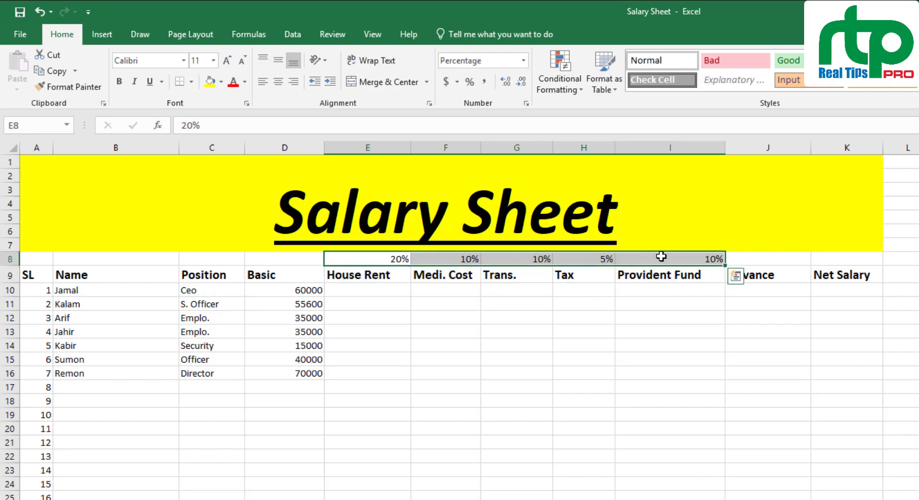
left_click(221, 83)
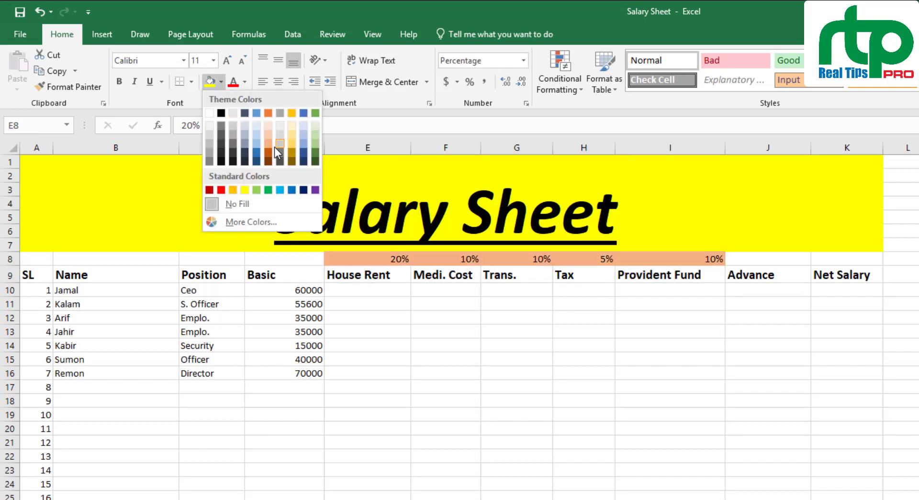
left_click(292, 153)
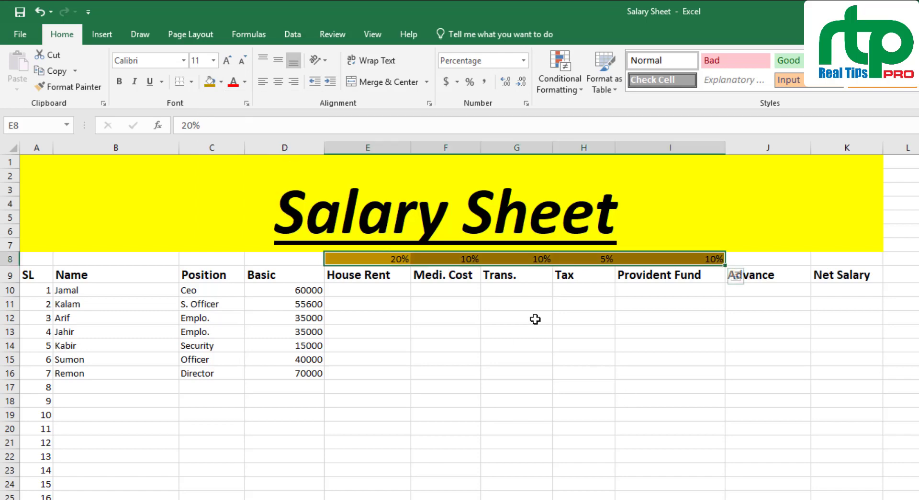
left_click(471, 291)
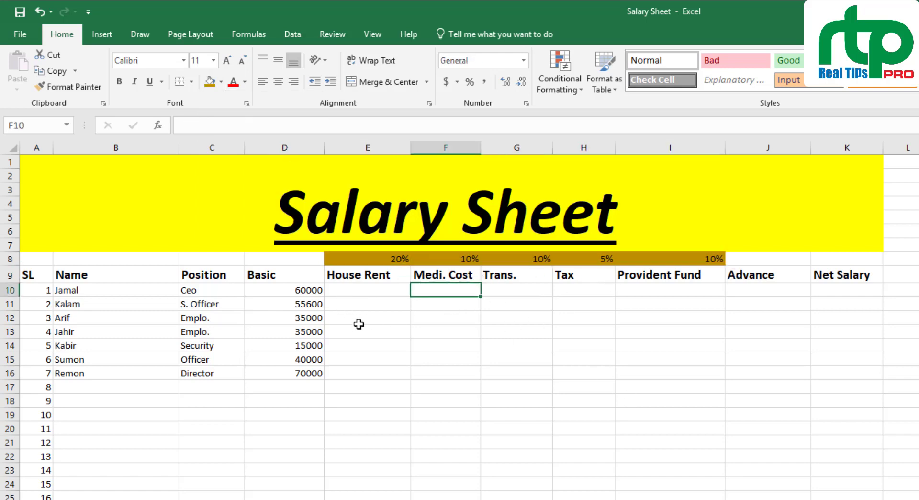
Step: Calculate House Rent in E10 with =D10*20% and fill the formula down to E16
left_click(378, 293)
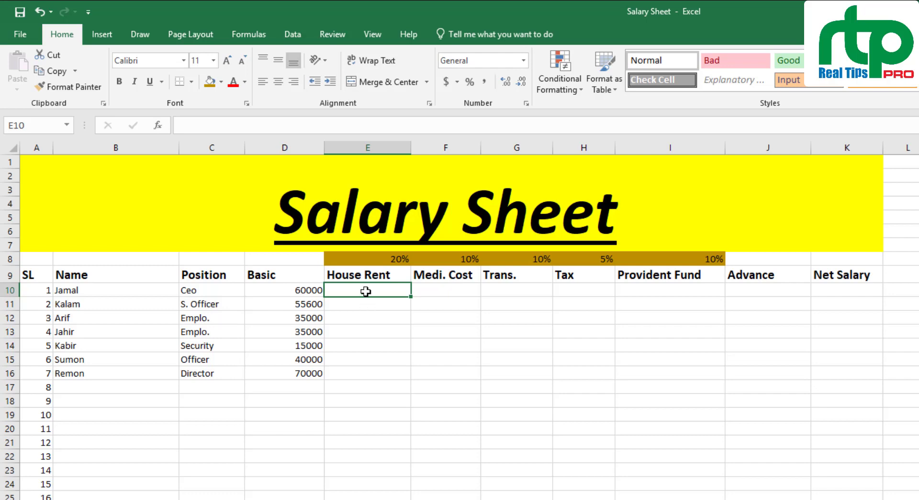
type("=")
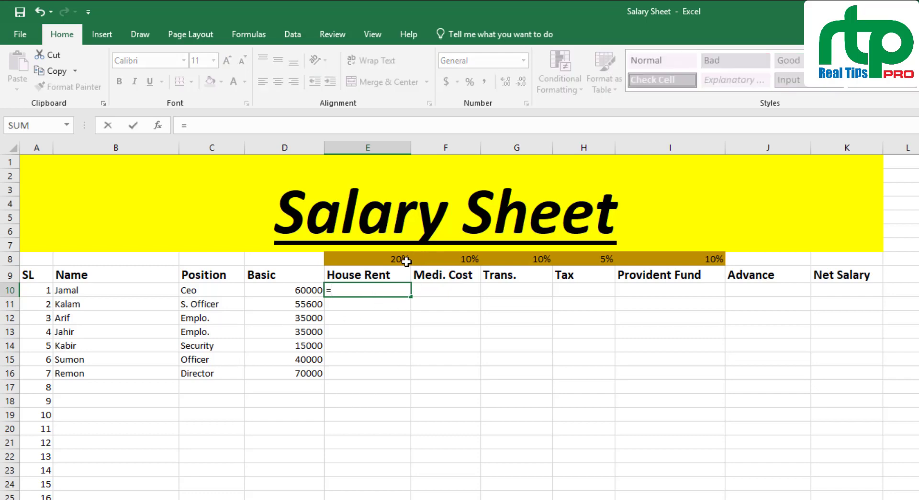
left_click(312, 291)
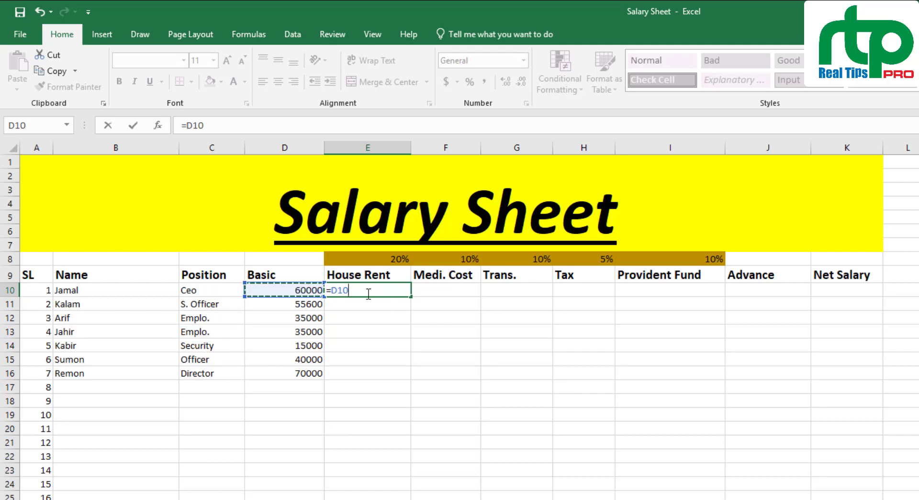
type("*")
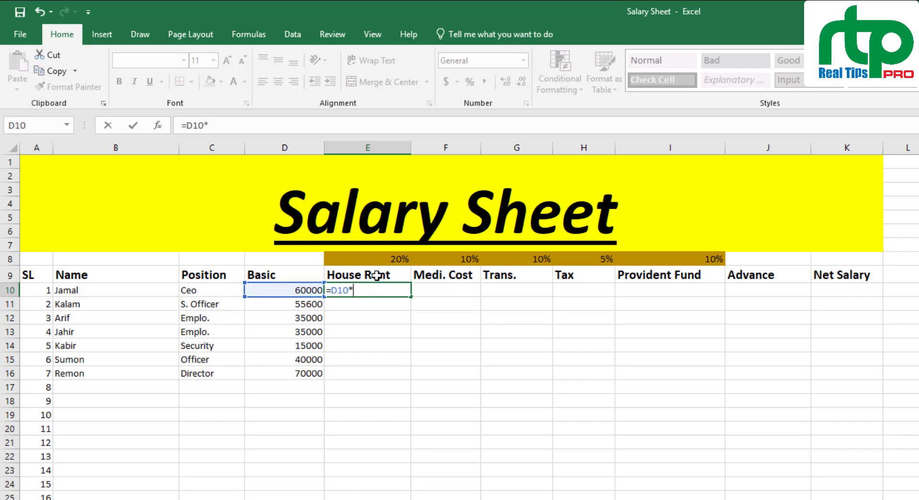
type("20%")
key("Return")
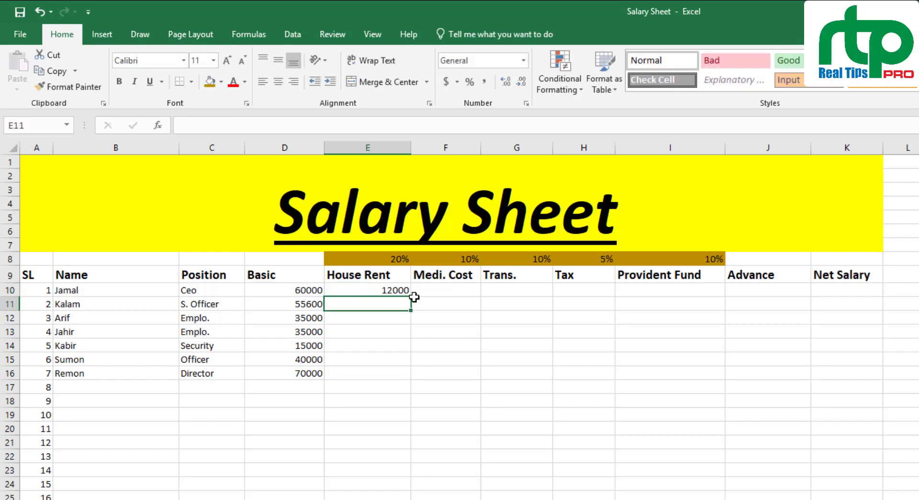
left_click(389, 288)
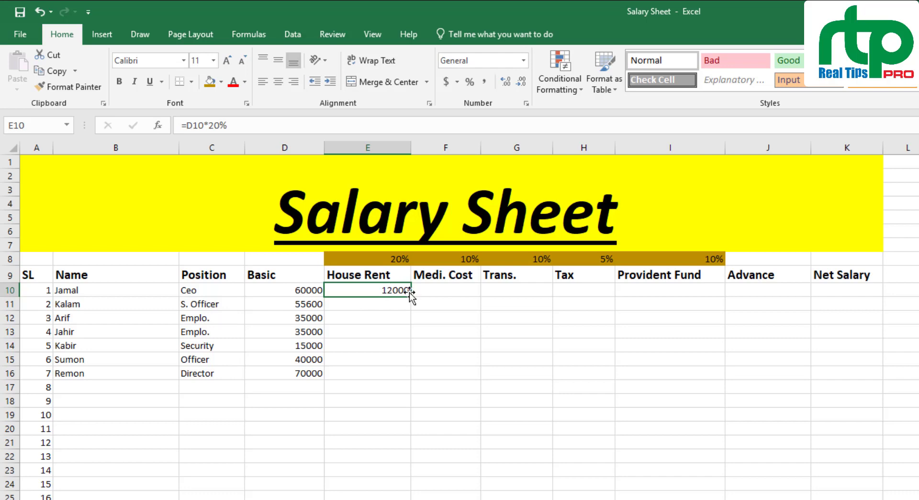
left_click_drag(410, 296, 411, 378)
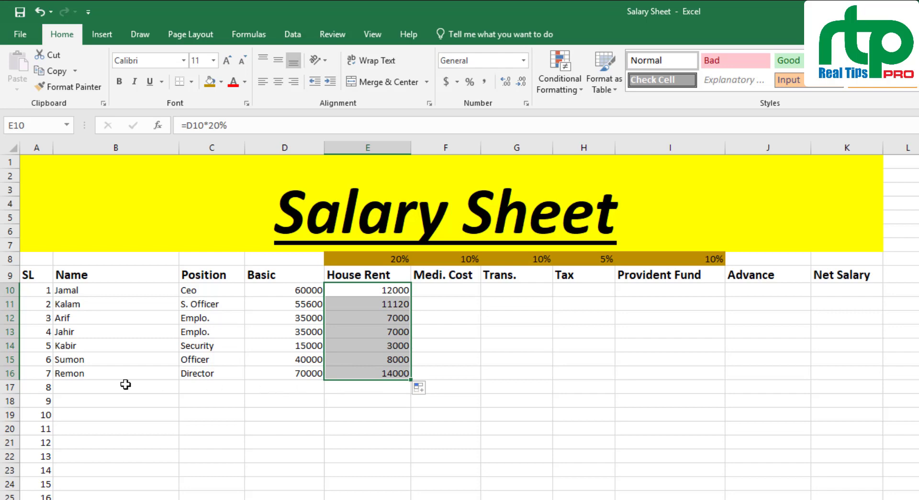
Step: Test the House Rent calculation with a Basic salary of 30000 in D17, and clear that salary entry
left_click(284, 388)
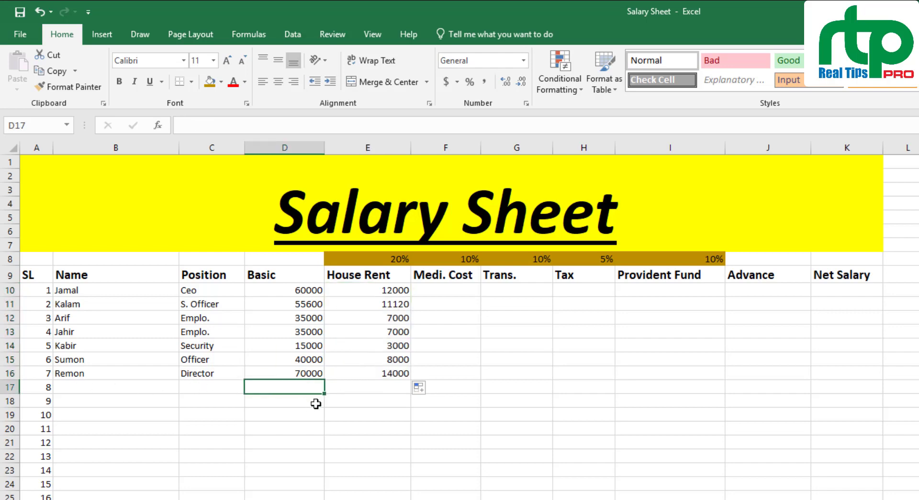
type("30000")
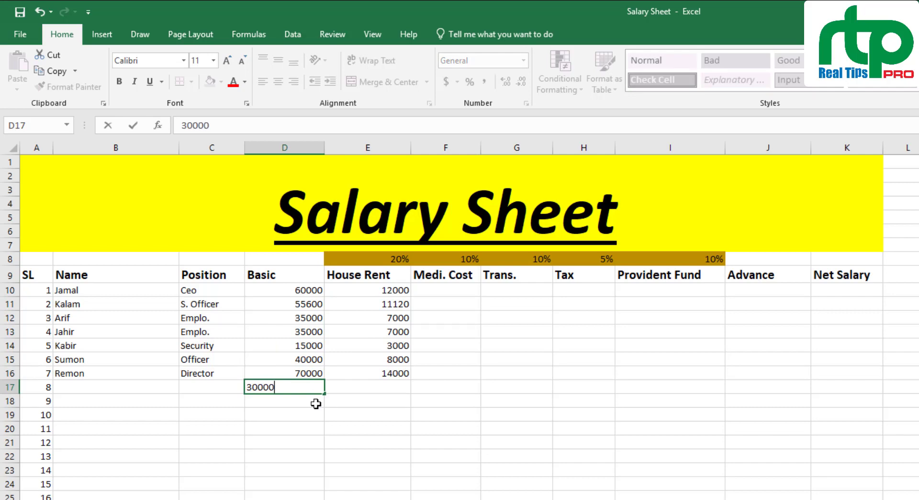
left_click(355, 411)
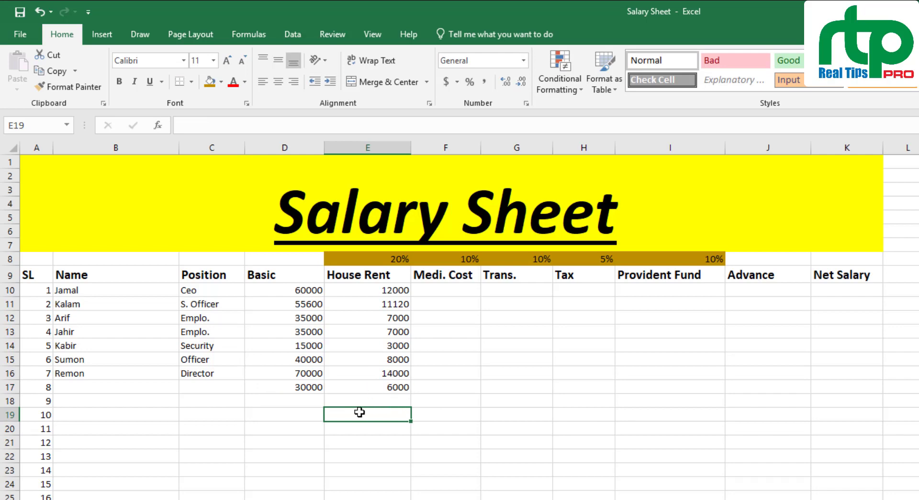
left_click(313, 388)
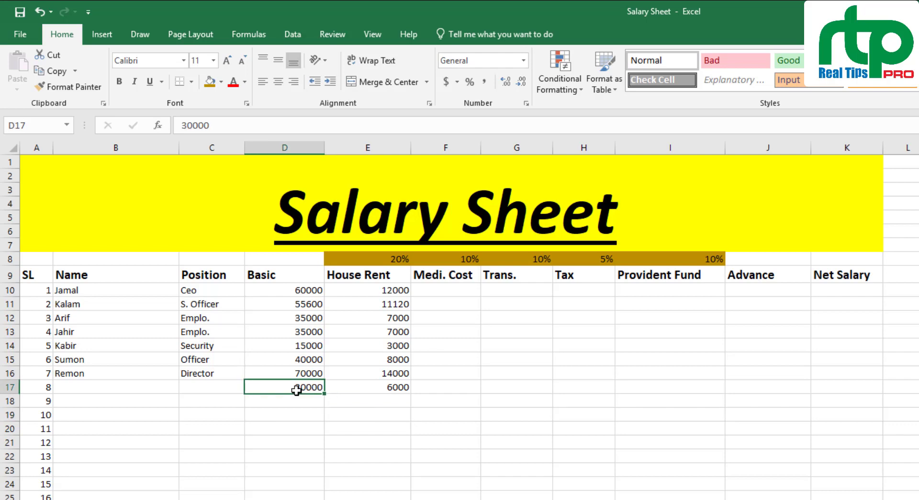
key("BackSpace")
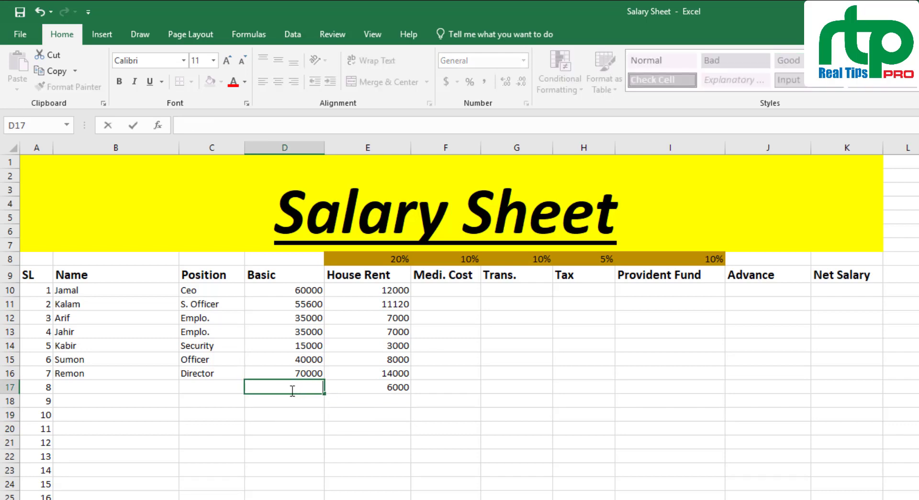
key("Return")
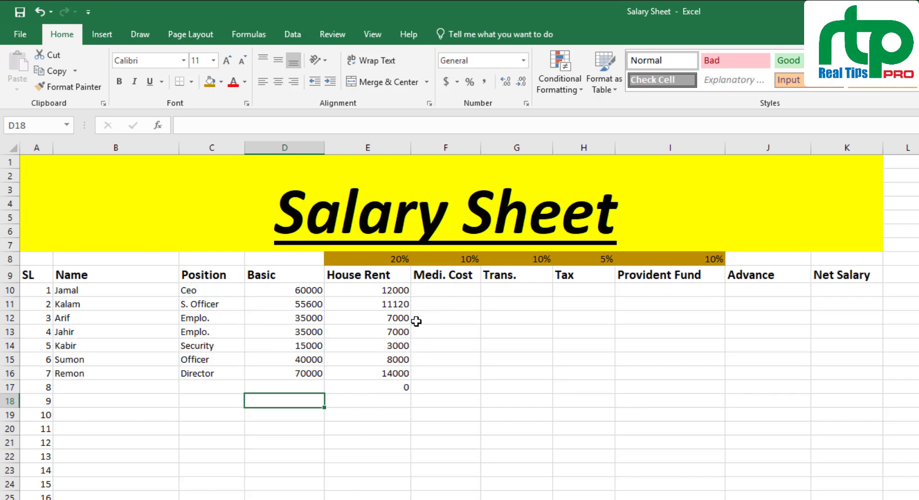
Step: Calculate Medi. Cost in F10 with =D10*10% and fill the formula down to F17
left_click(453, 292)
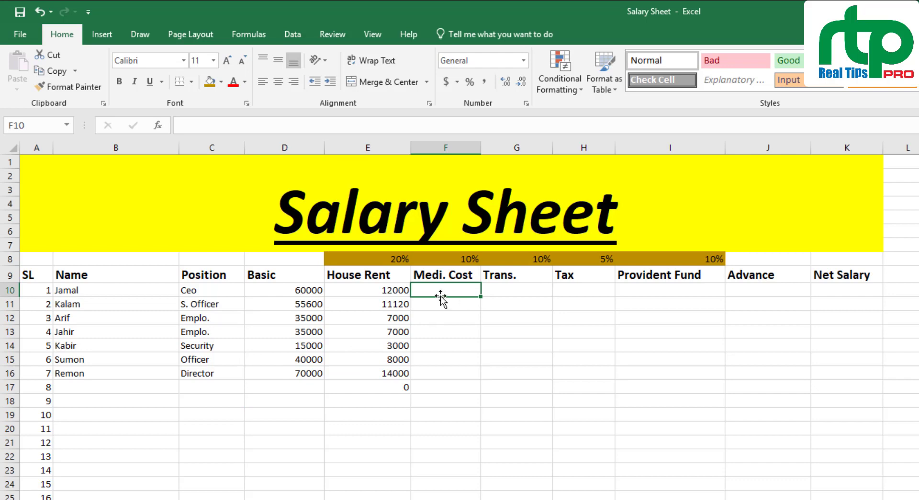
type("=")
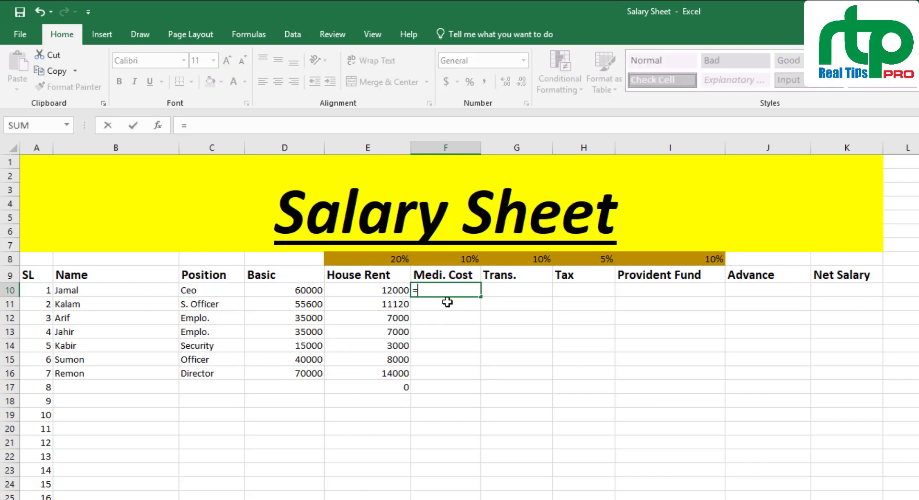
left_click(310, 292)
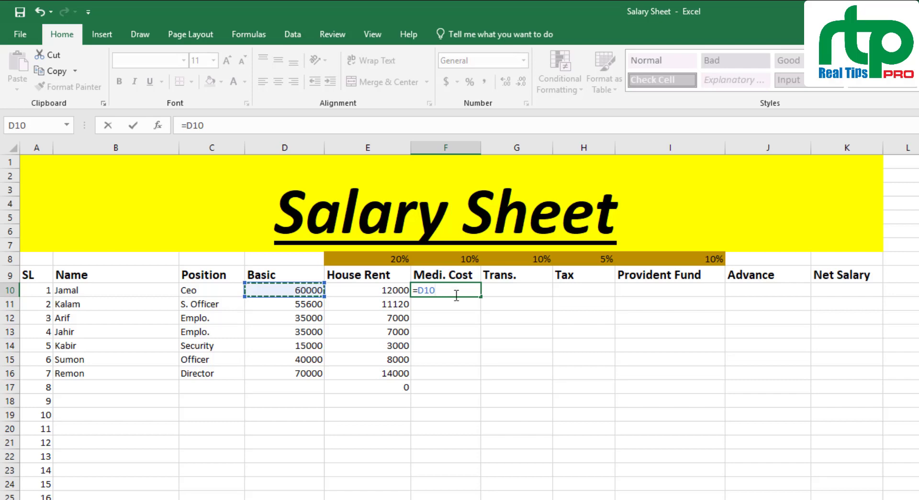
type("*10")
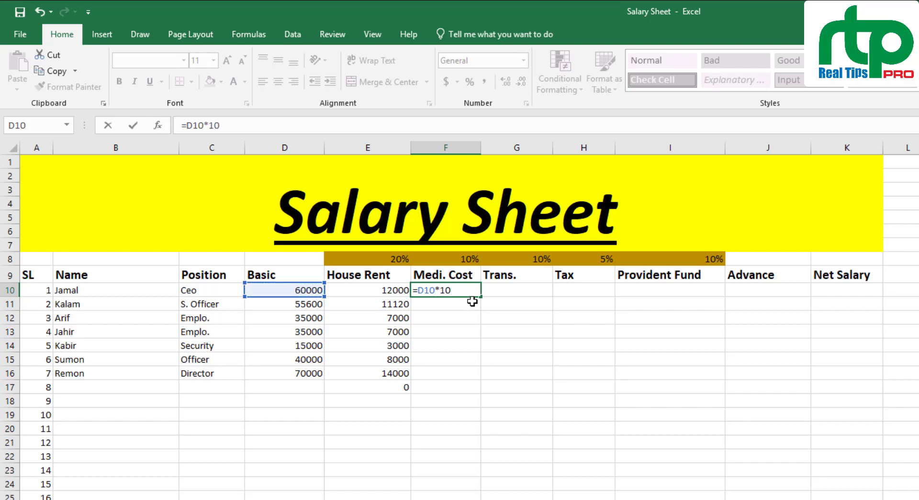
type("%")
key("Return")
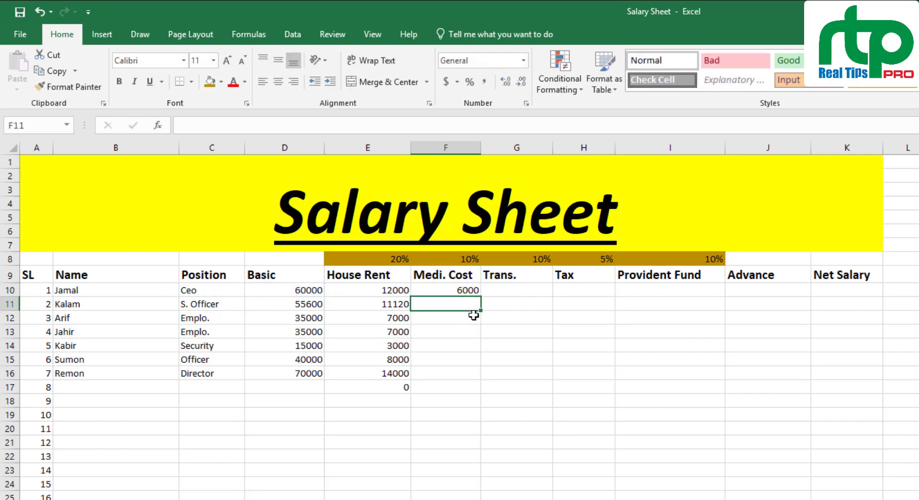
left_click(473, 290)
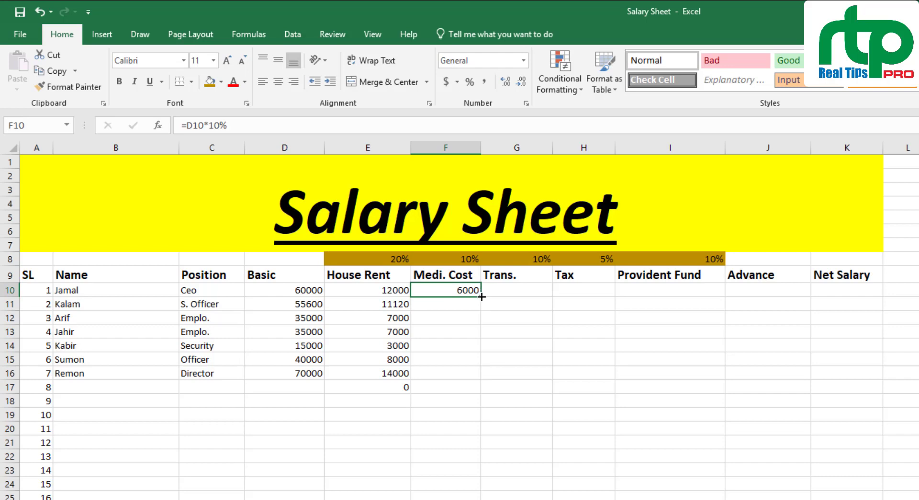
left_click_drag(482, 297, 477, 388)
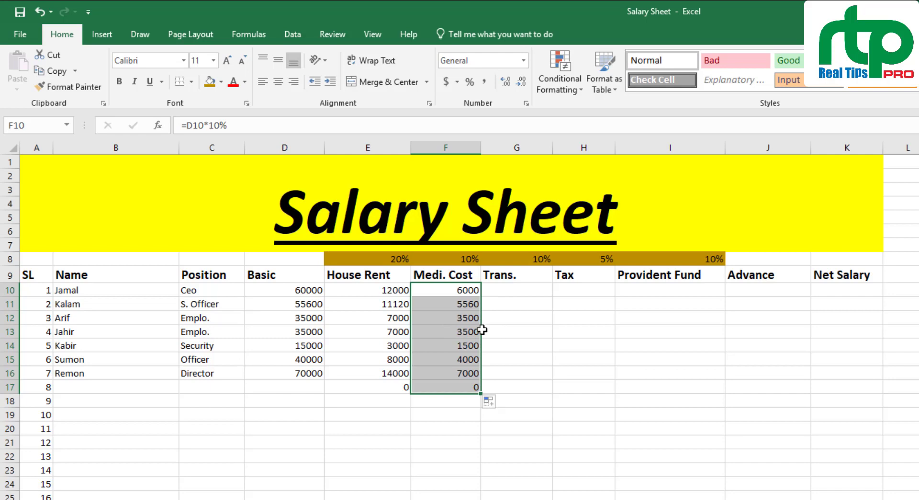
Step: Calculate Trans. in G10 with =D10*10% and fill the formula down to G16
left_click(515, 288)
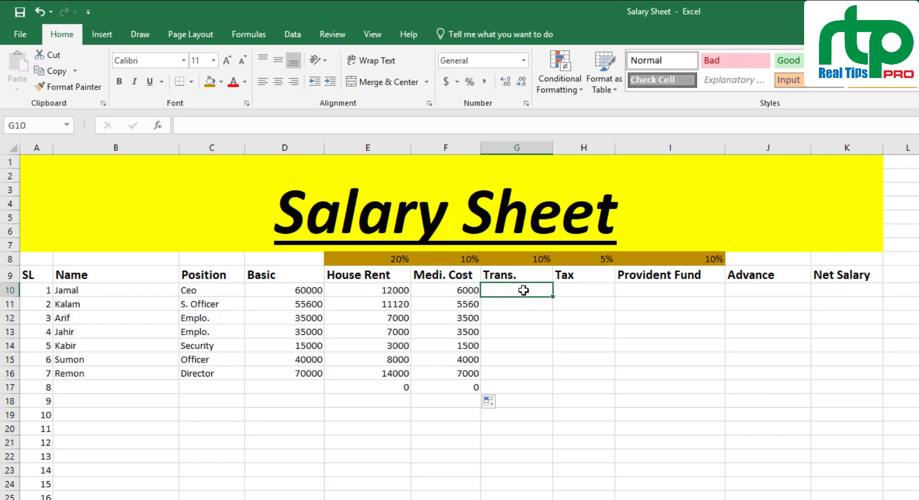
type("=")
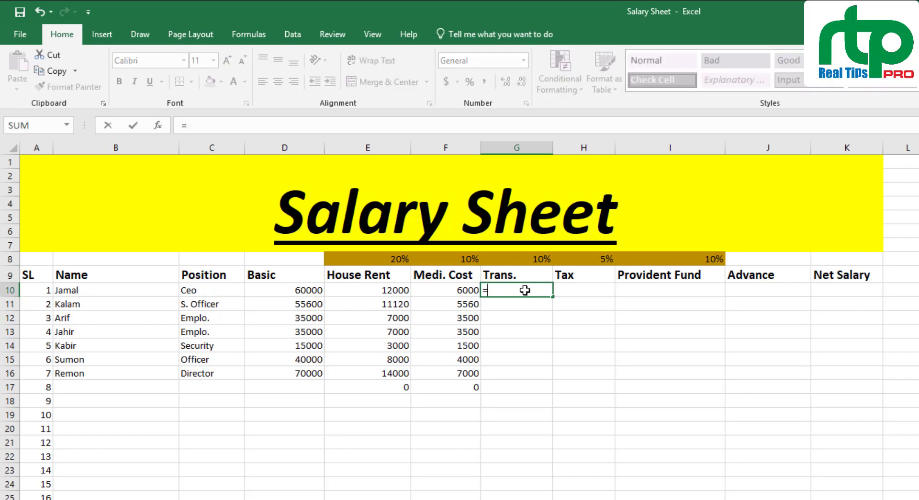
left_click(304, 291)
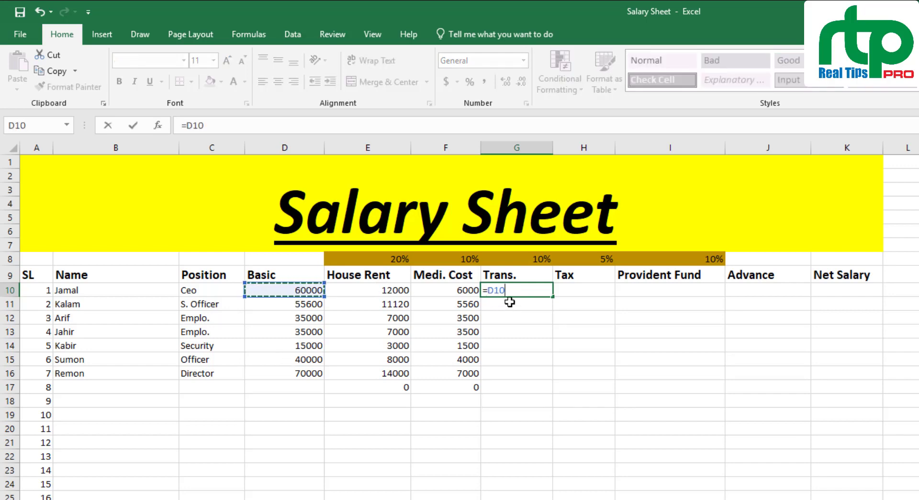
type("*")
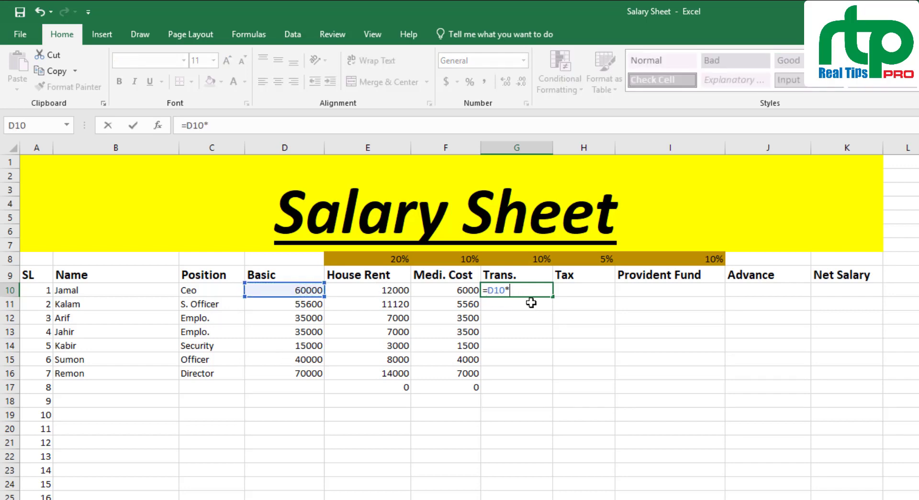
type("10%")
key("Return")
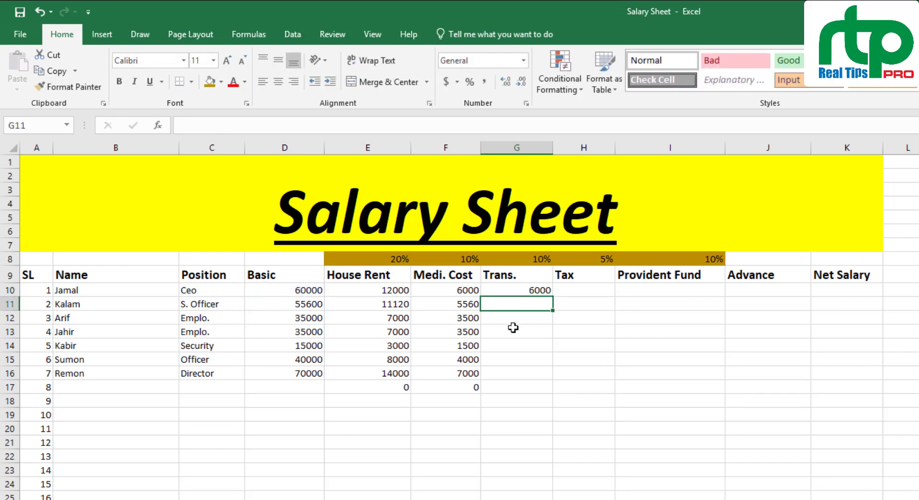
left_click(541, 292)
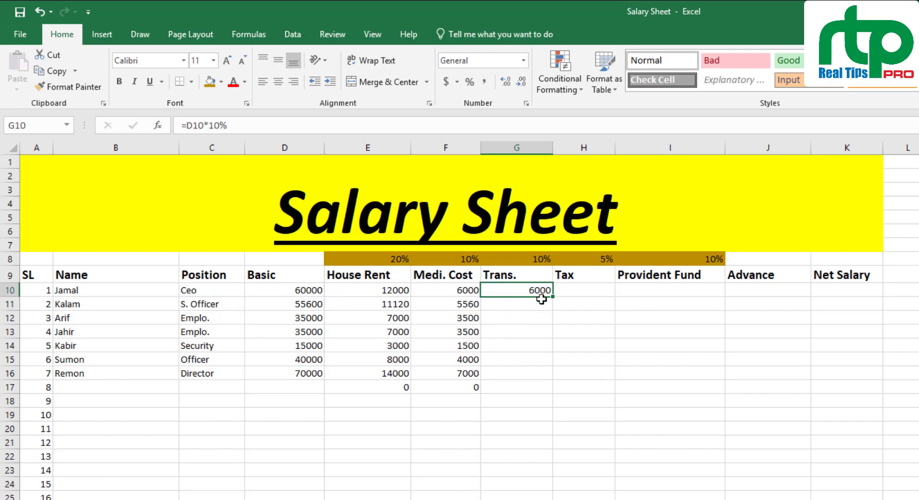
left_click_drag(552, 297, 539, 386)
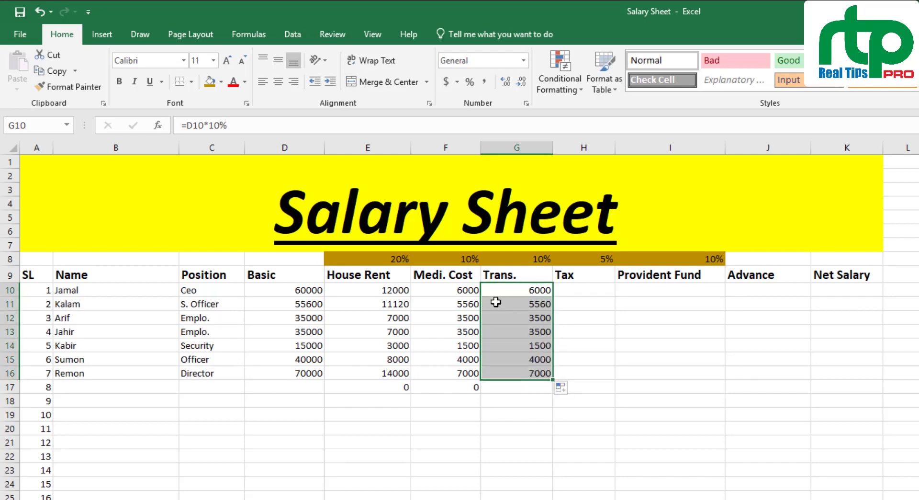
Step: Calculate Tax in H10 with =D10*5% and fill the formula down to H17
left_click(577, 288)
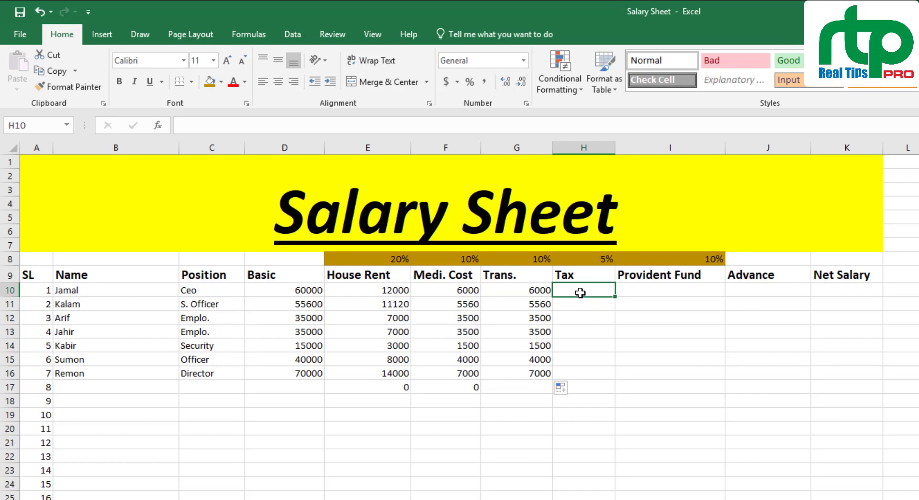
type("=")
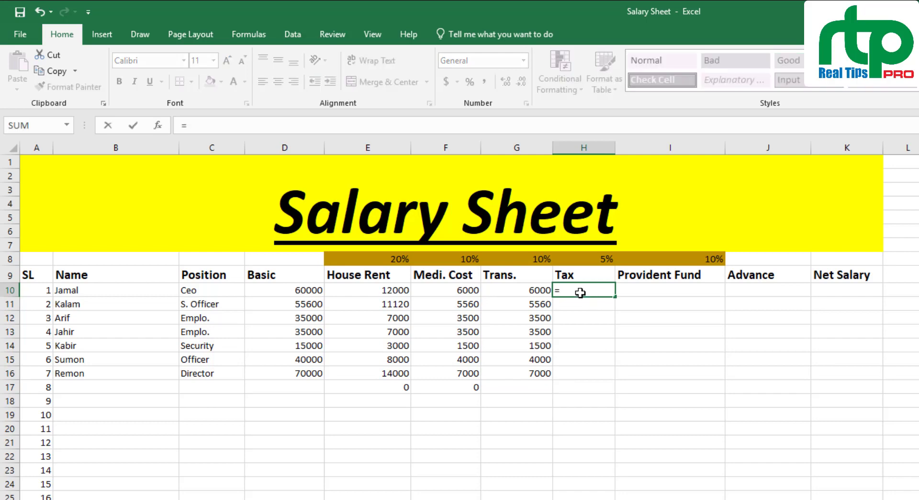
left_click(288, 288)
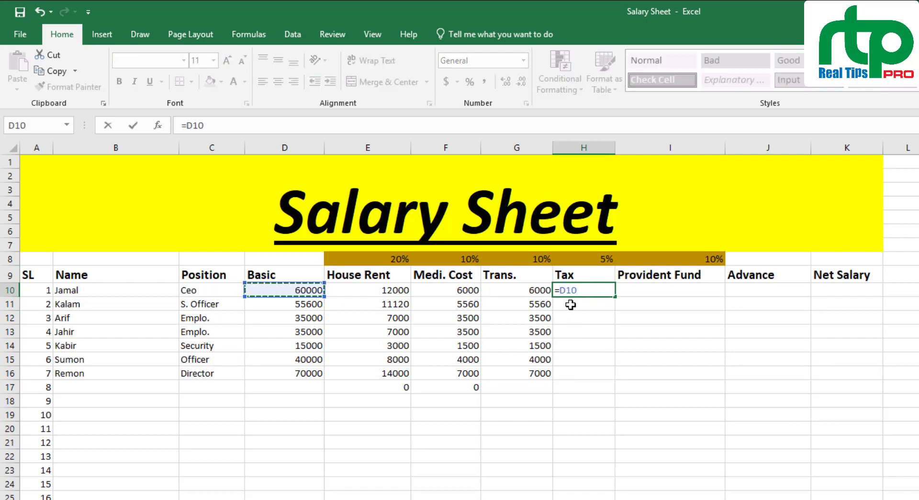
type("*")
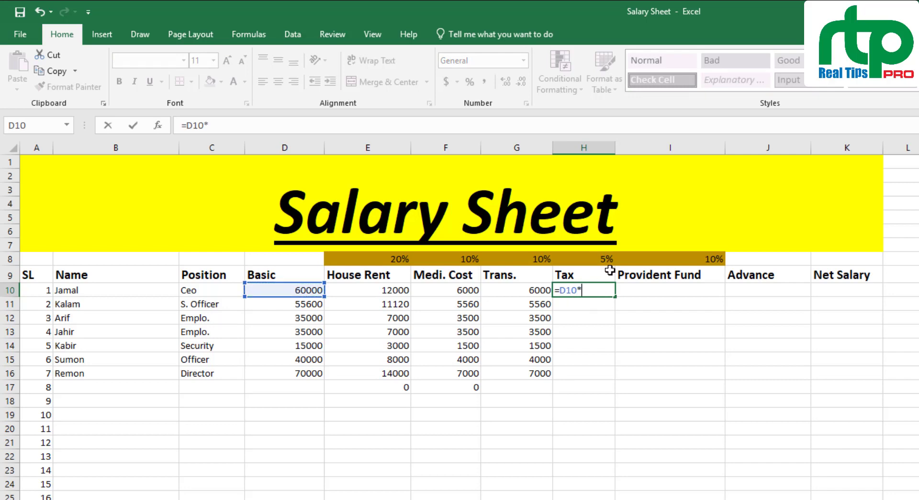
type("5%")
key("Return")
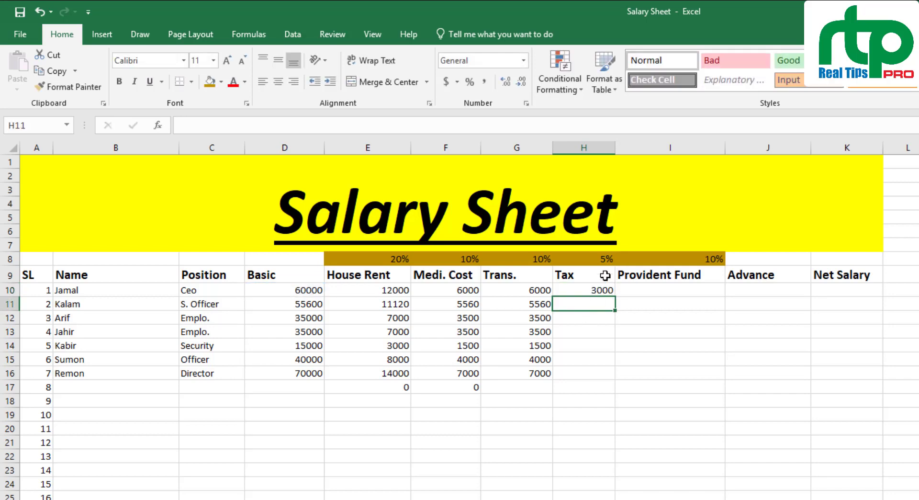
left_click(609, 290)
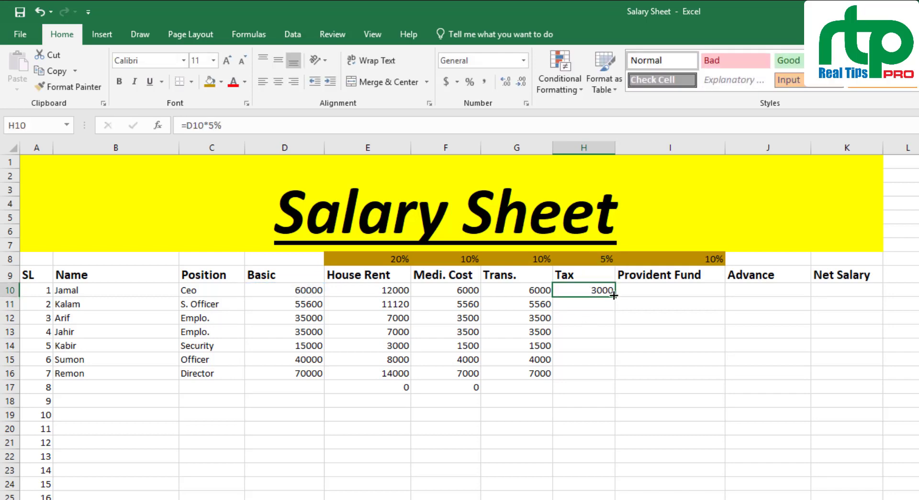
left_click_drag(615, 297, 605, 389)
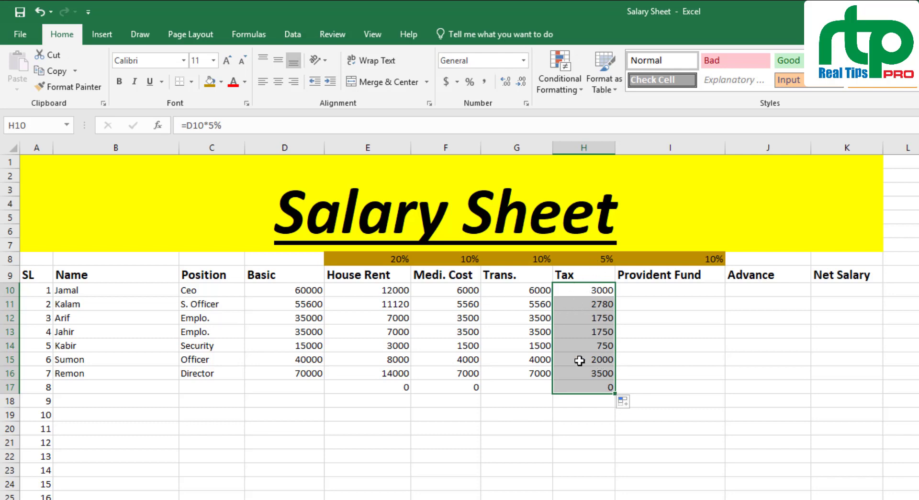
Step: Calculate Provident Fund in I10 with =D10*10% and fill the formula down to I16
left_click(671, 292)
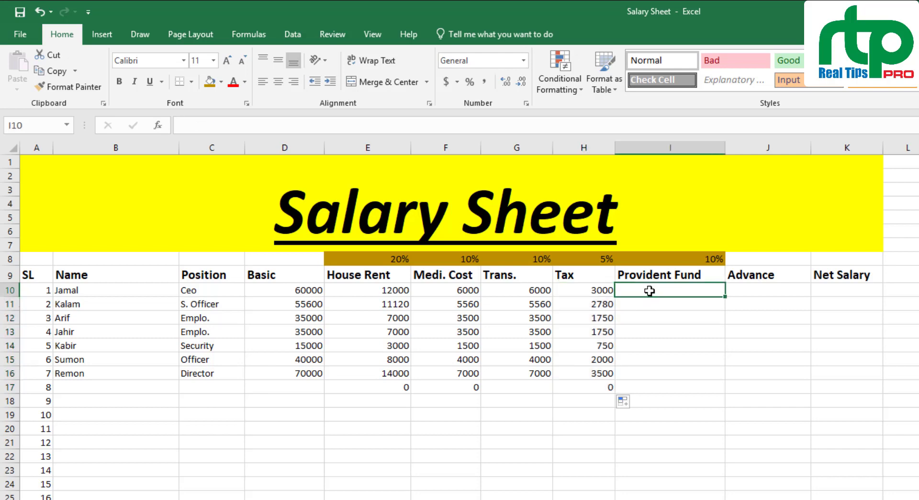
type("=")
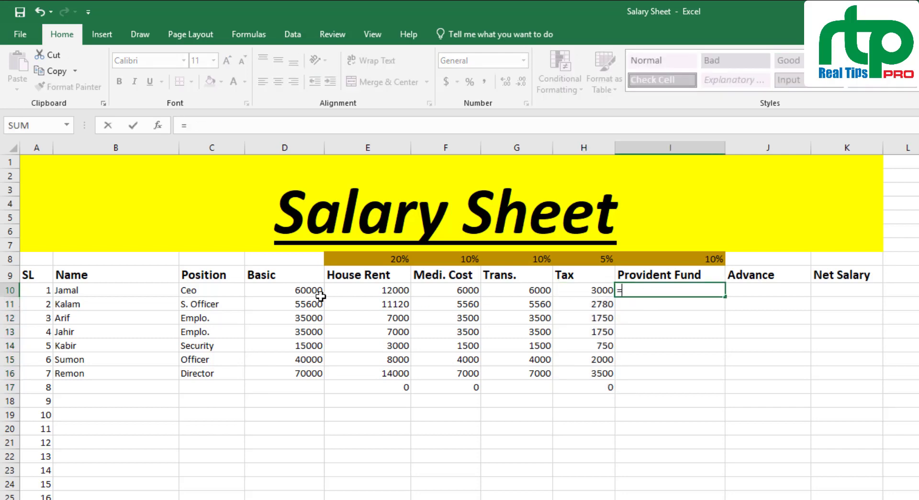
left_click(306, 292)
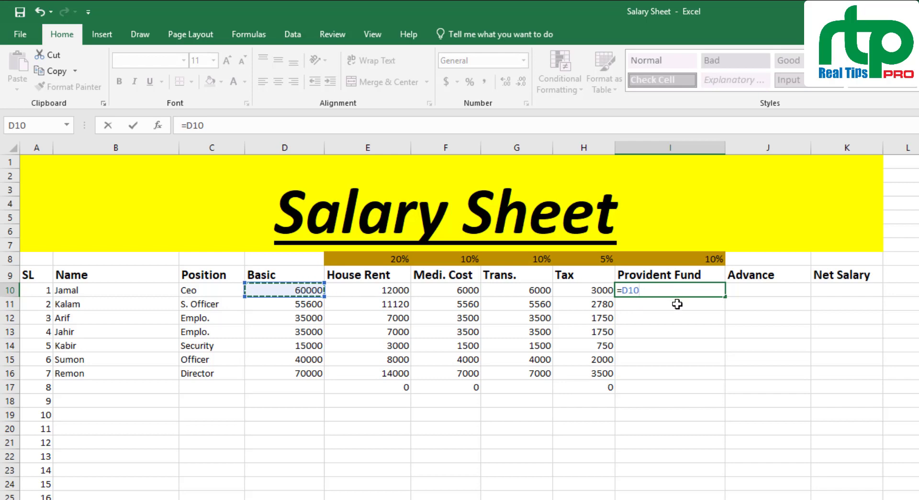
type("*10")
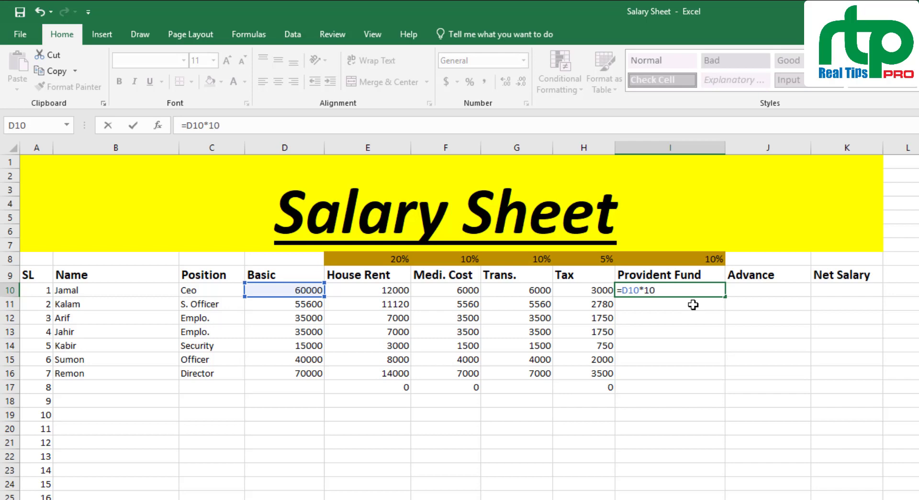
type("%")
key("Return")
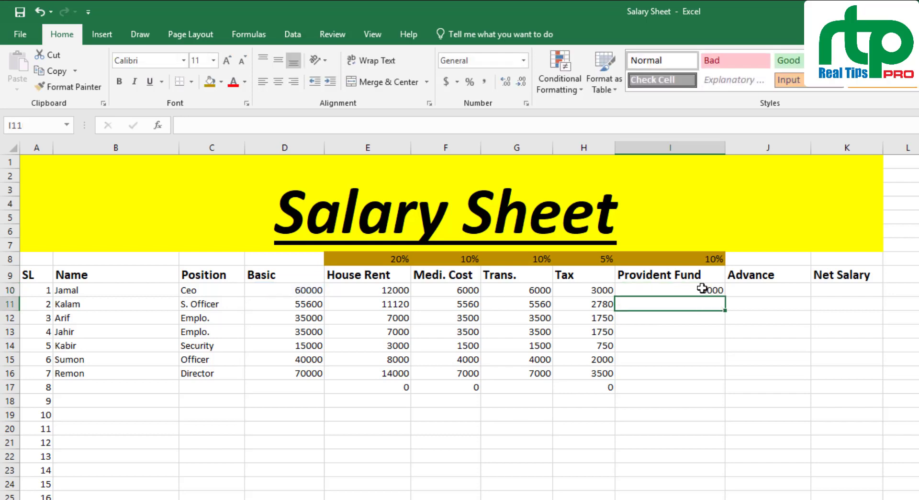
left_click(703, 290)
left_click_drag(725, 297, 718, 378)
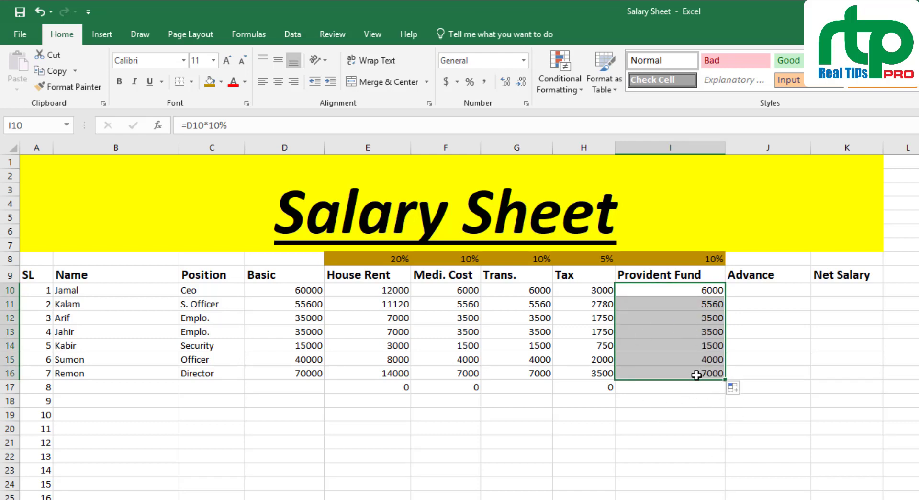
Step: Enter an Advance of 20000 in J10 for the first employee
left_click(776, 293)
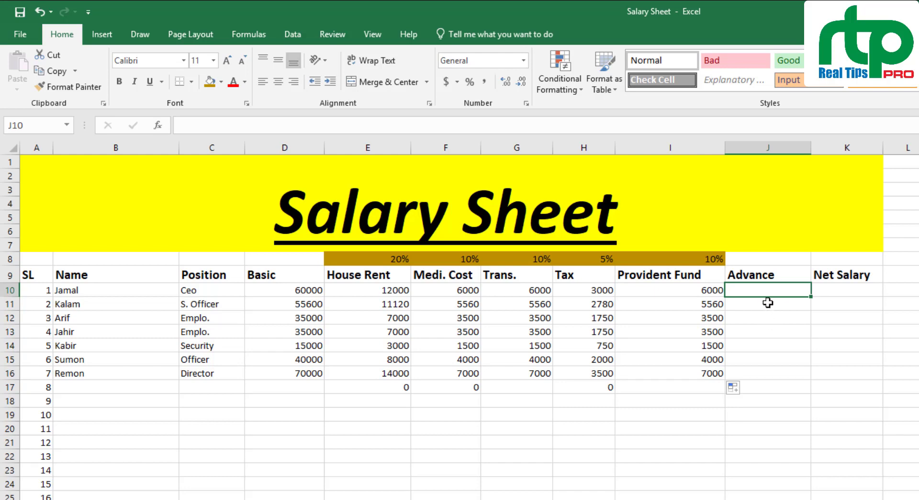
type("20")
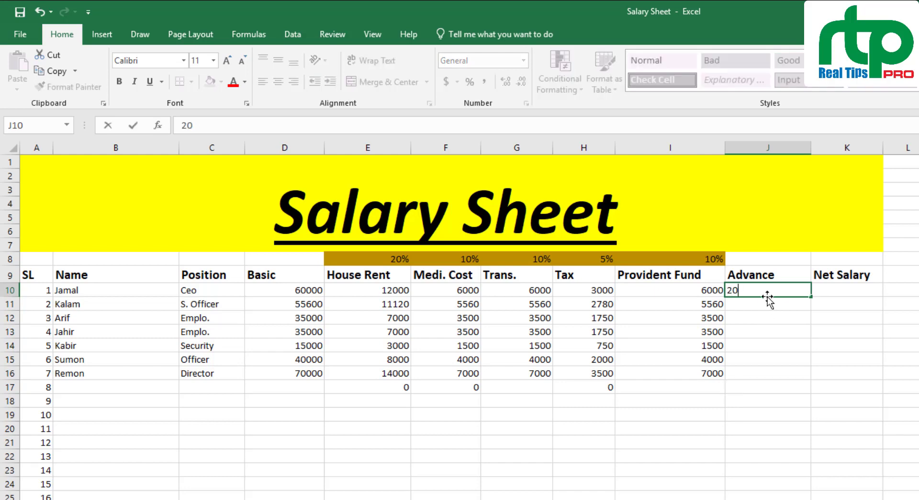
type("000")
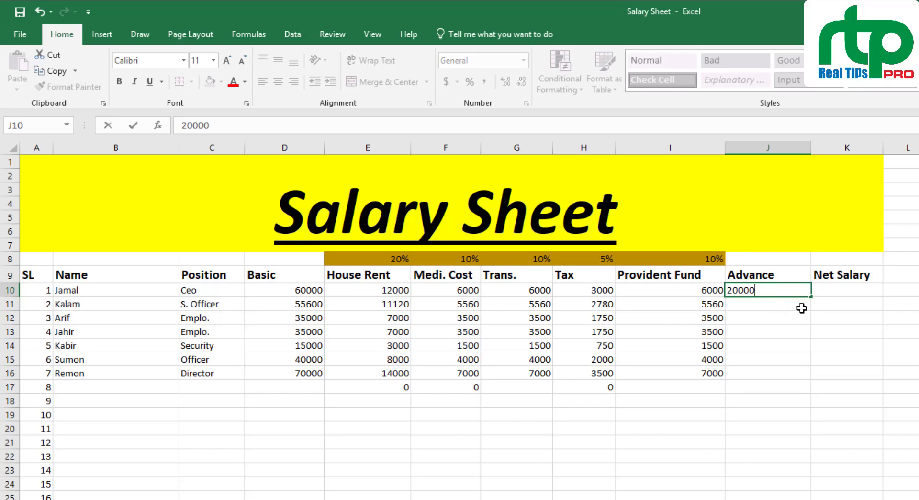
left_click(837, 296)
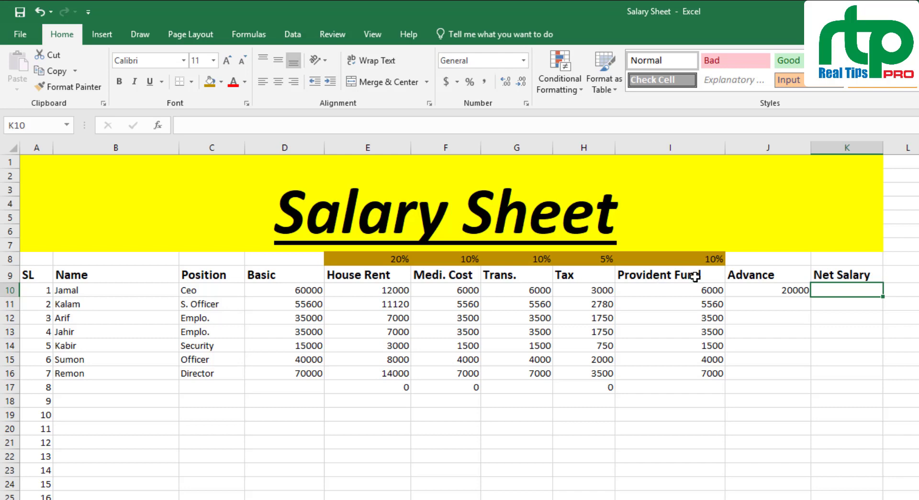
Step: Start the Net Salary formula in K10 by adding the basic salary and allowances as =D10+E10+F10+G10
double_click(820, 290)
type("=")
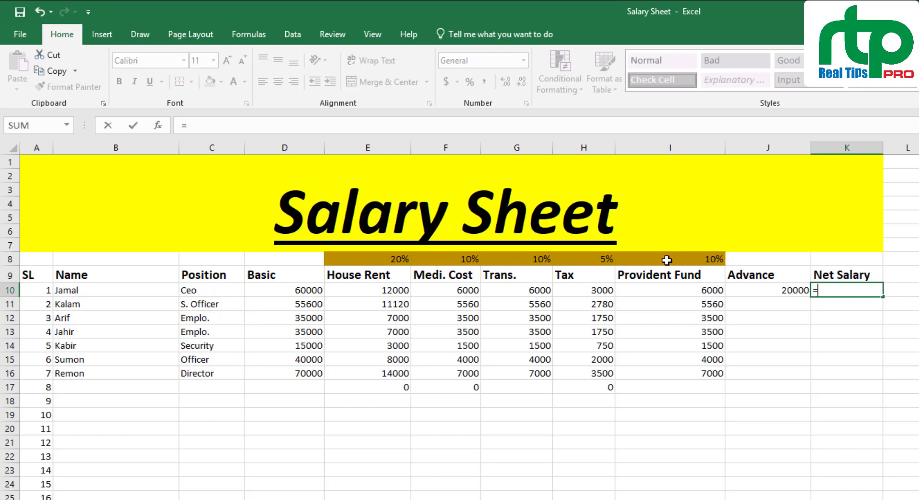
left_click(307, 291)
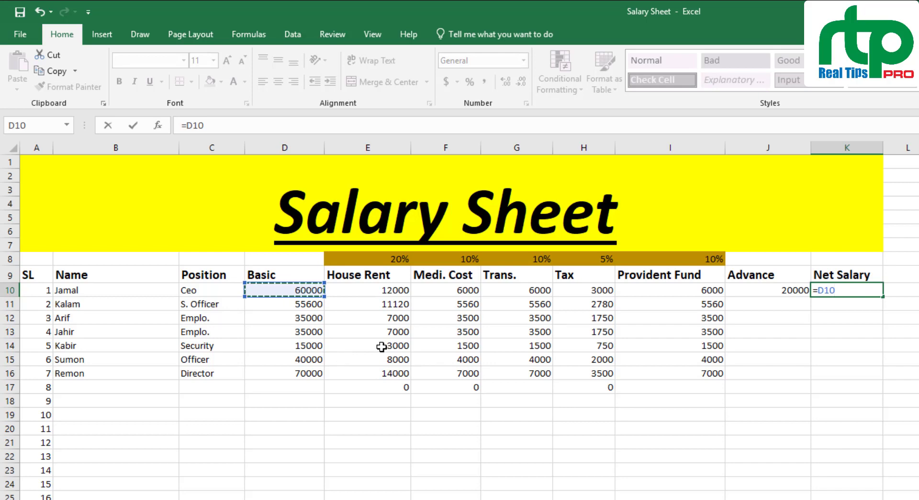
type("+")
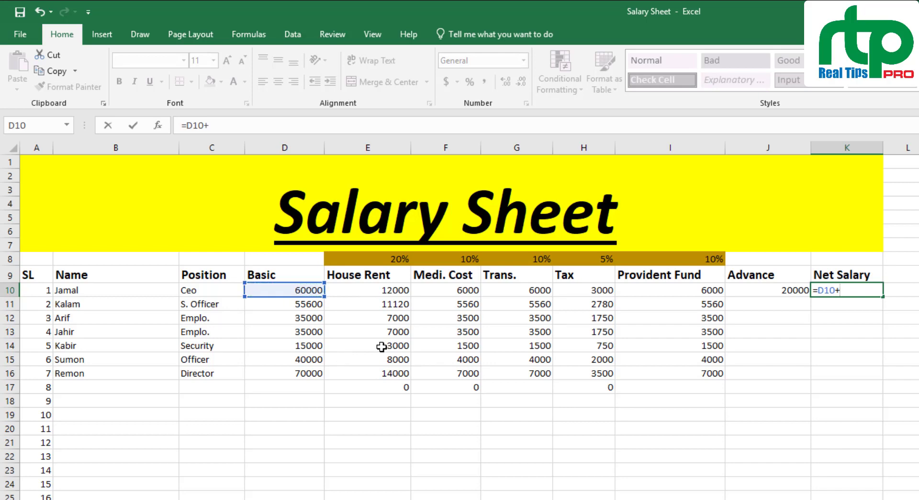
left_click(374, 294)
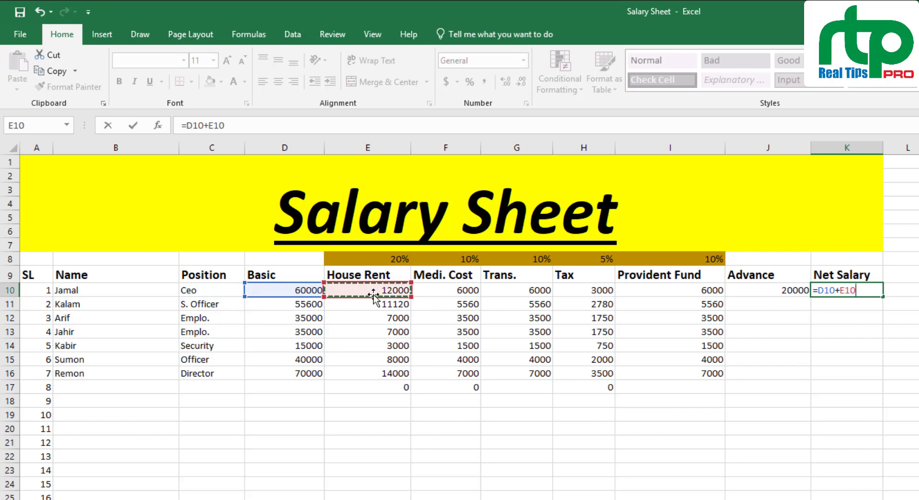
type("+")
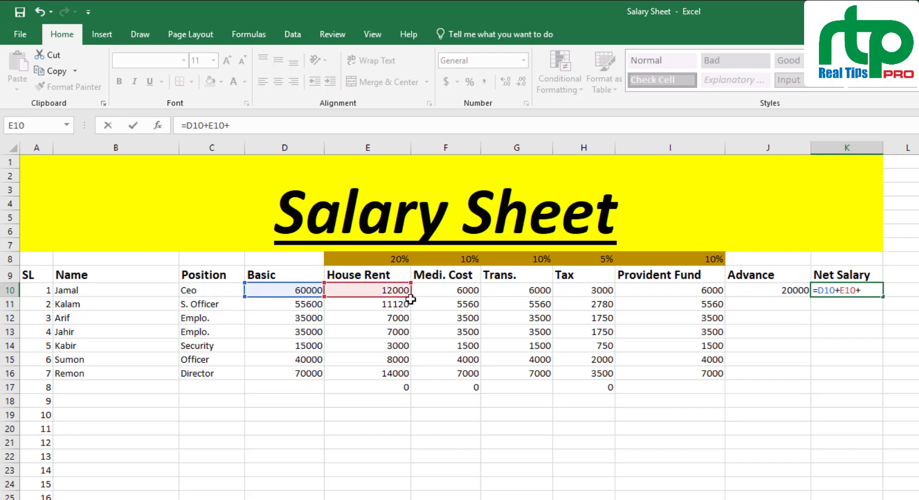
left_click(437, 292)
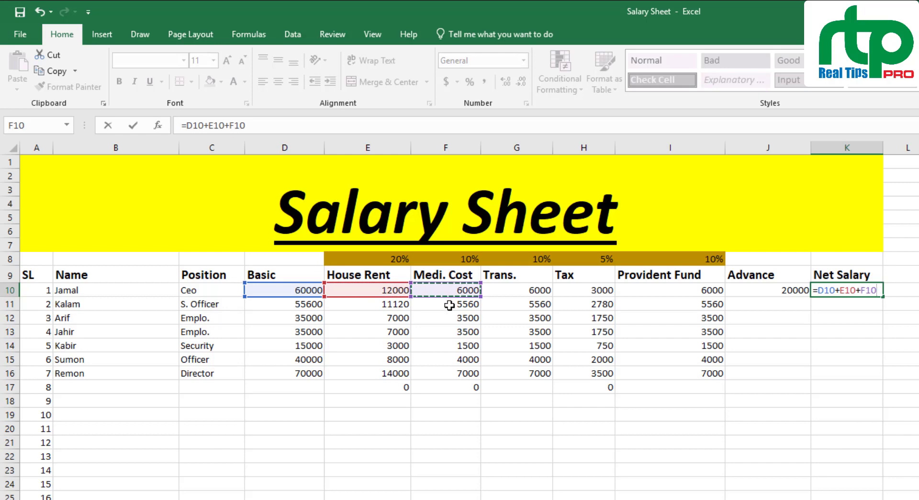
type("+")
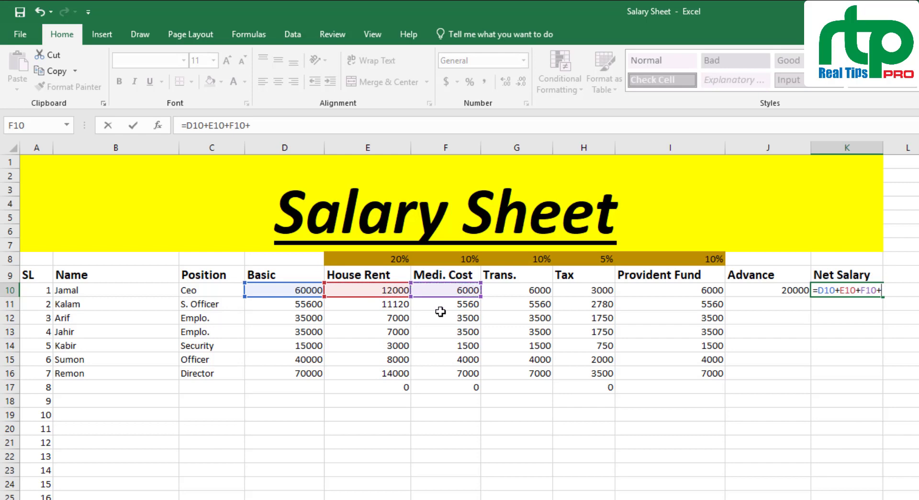
left_click(517, 289)
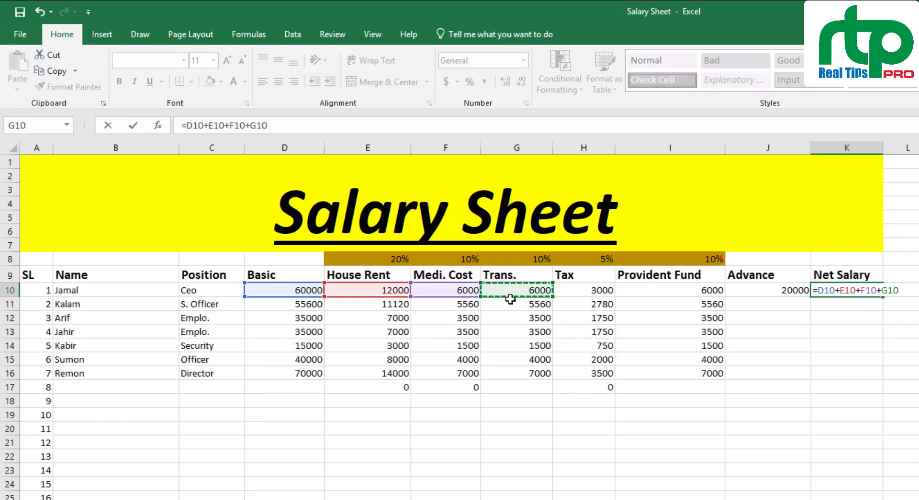
Step: Complete the Net Salary formula in K10 by subtracting the deductions with -H10-I10-J10 and fill it down to K16
type("-")
left_click(585, 290)
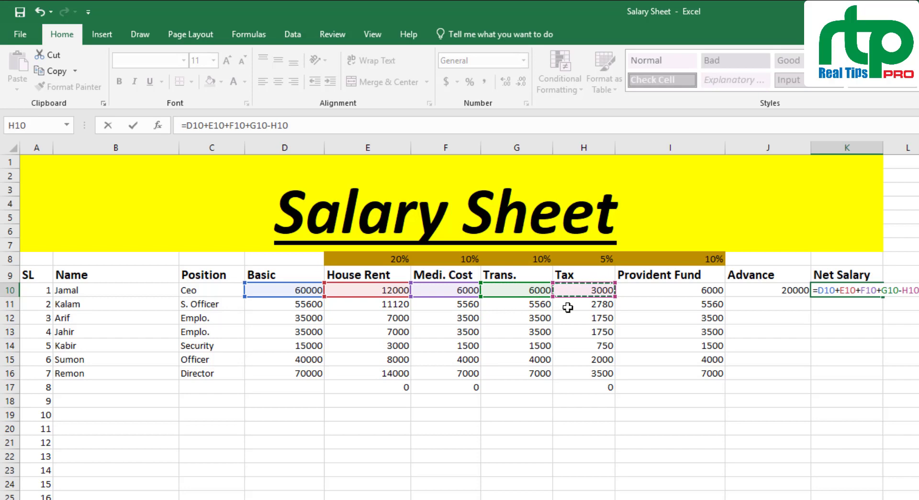
type("-")
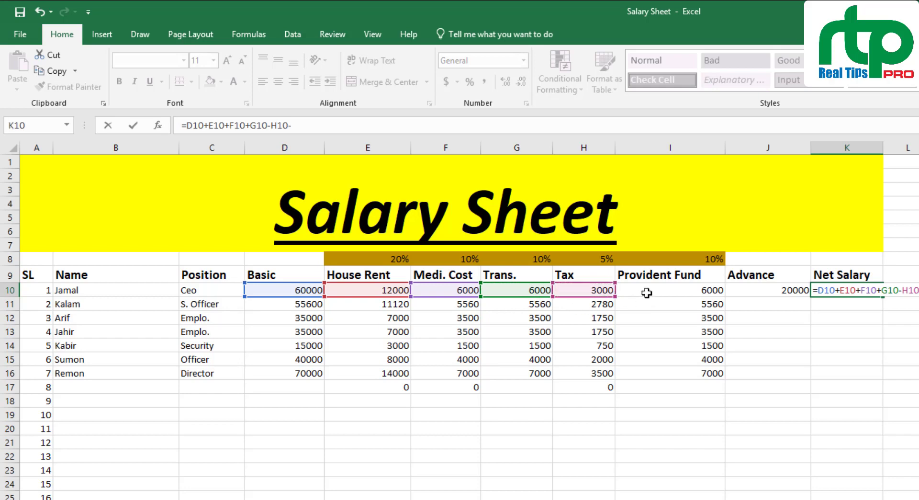
left_click(647, 293)
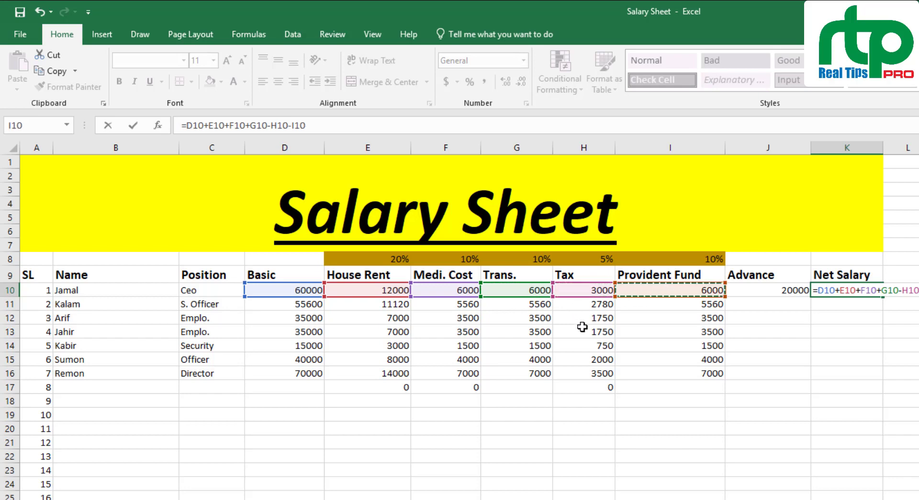
type("-")
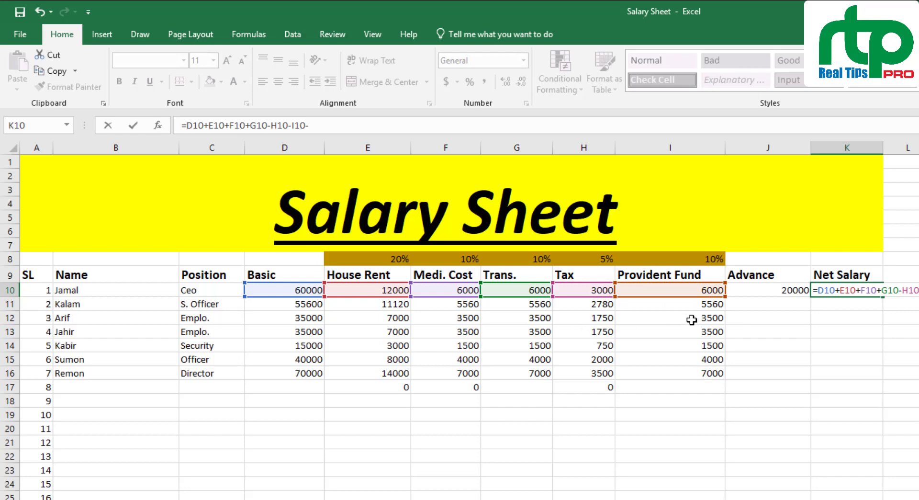
left_click(783, 292)
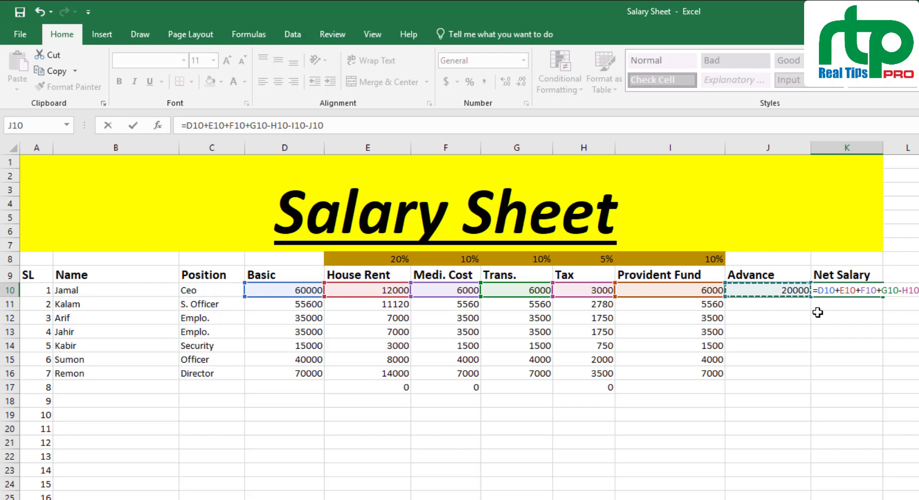
key("Return")
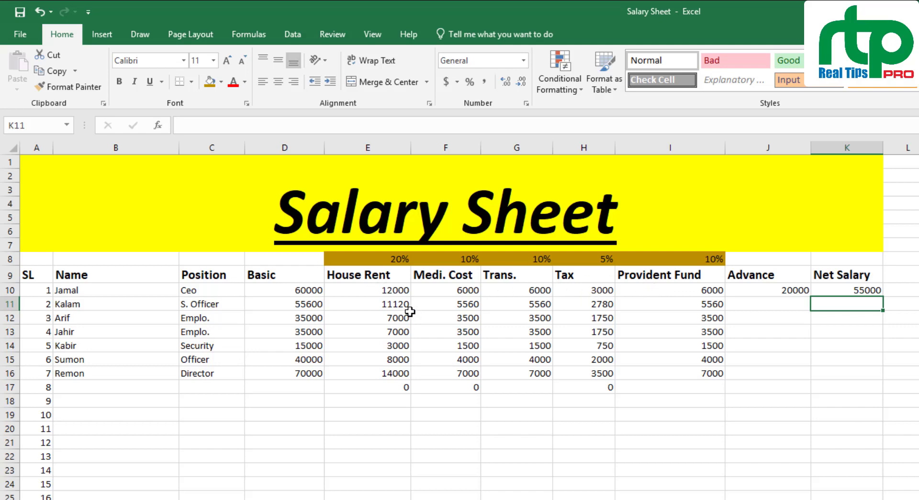
left_click(872, 290)
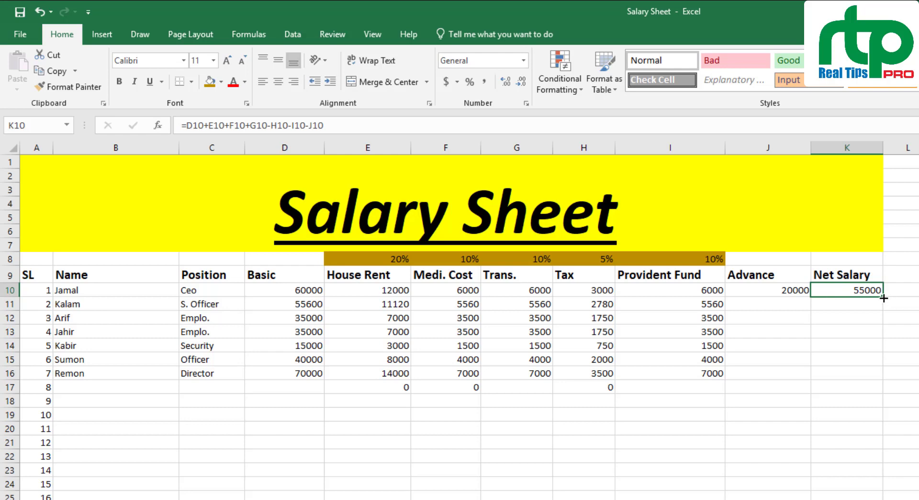
left_click_drag(884, 298, 882, 377)
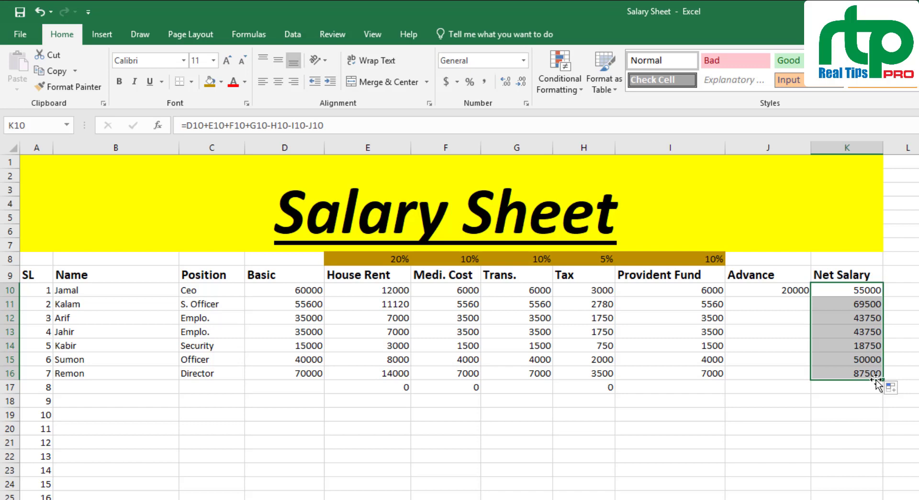
Step: Fill the SL column (A9:A16) with yellow and the Name column (B9:B16) with green
left_click_drag(34, 275, 31, 373)
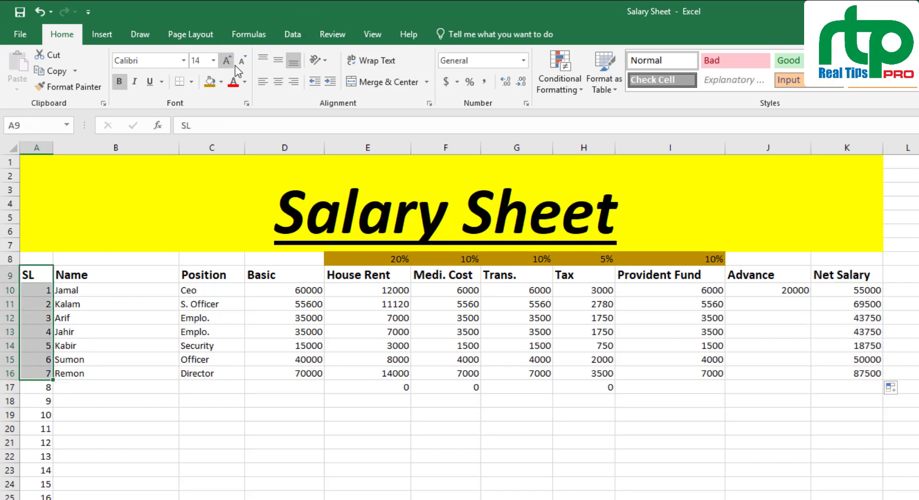
left_click(221, 82)
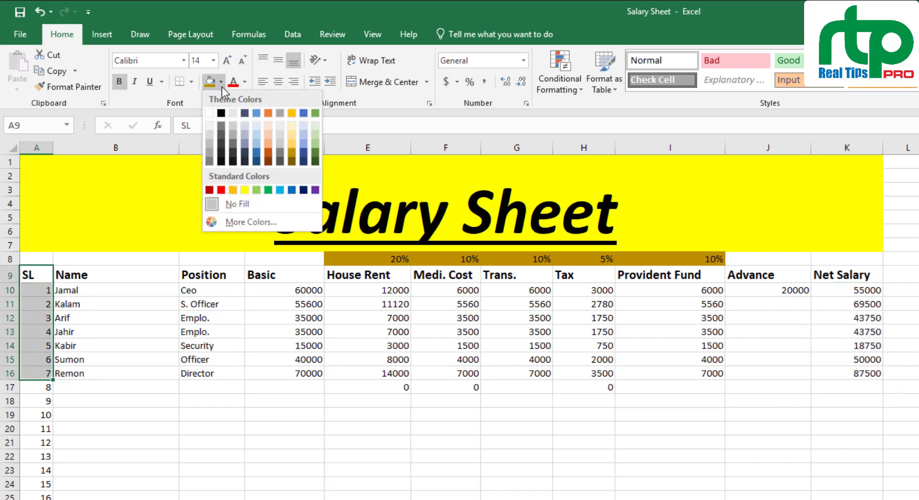
left_click(245, 189)
left_click_drag(100, 272, 130, 373)
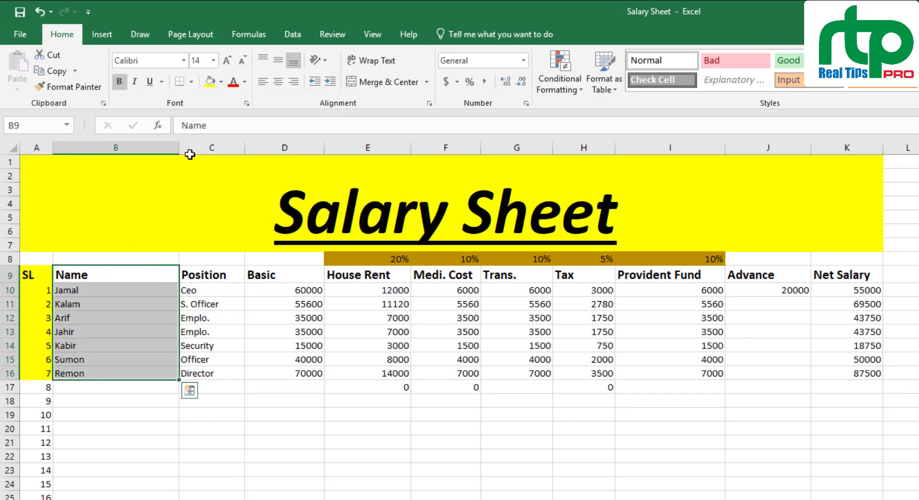
left_click(221, 82)
left_click(313, 112)
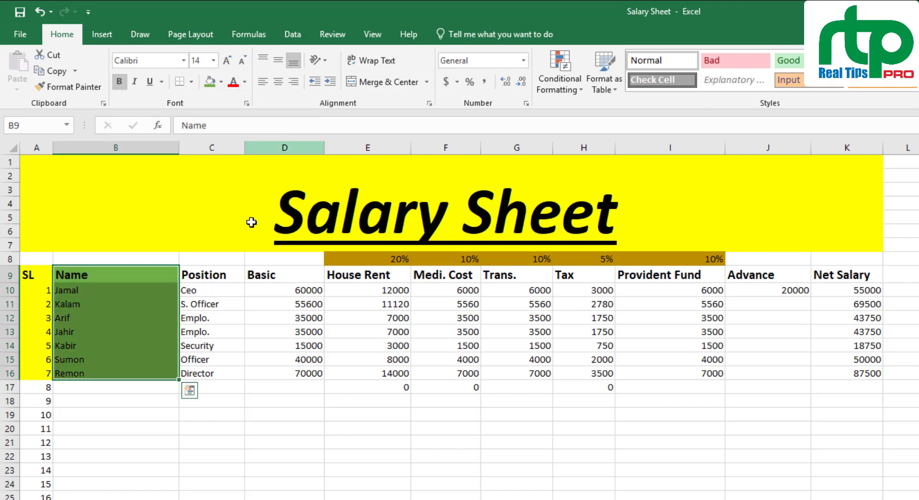
Step: Fill the Position column (C9:C16) with blue
left_click_drag(211, 275, 202, 361)
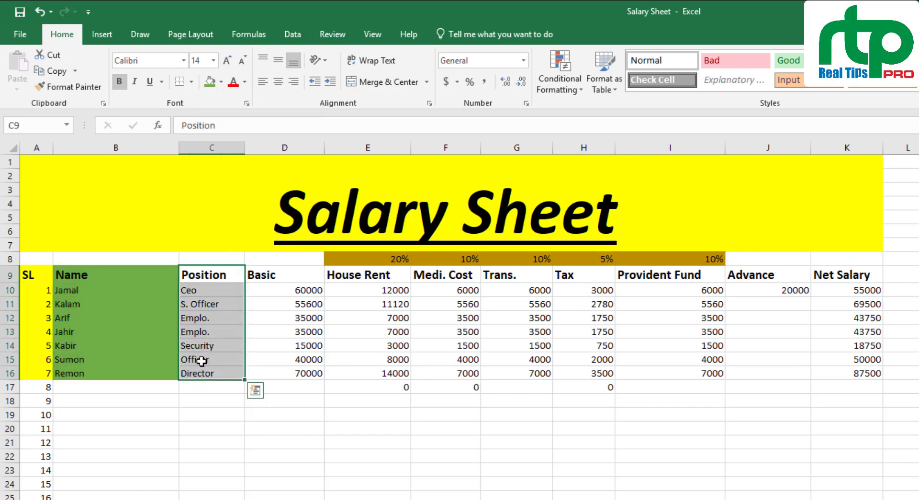
left_click(221, 82)
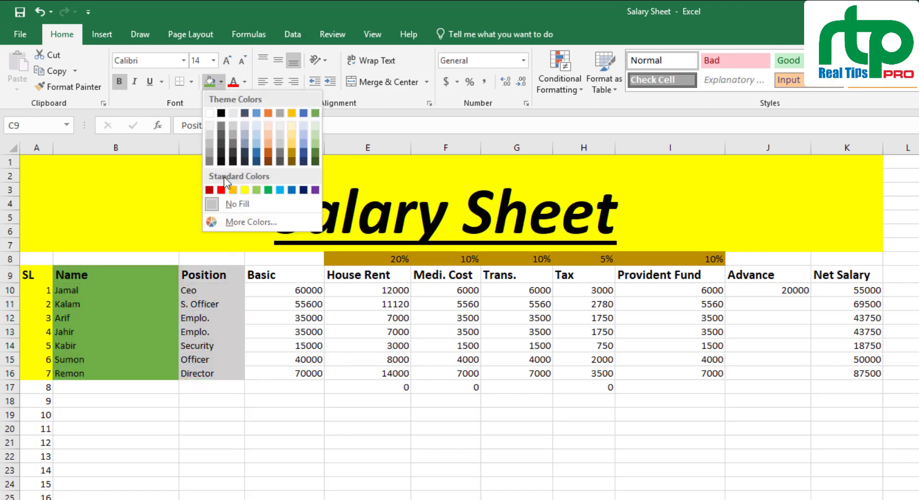
left_click(292, 190)
Step: Color the Basic through Net Salary columns in rows 9 to 16 individually, with light orange for Basic and gold for Net Salary
left_click_drag(285, 269, 299, 372)
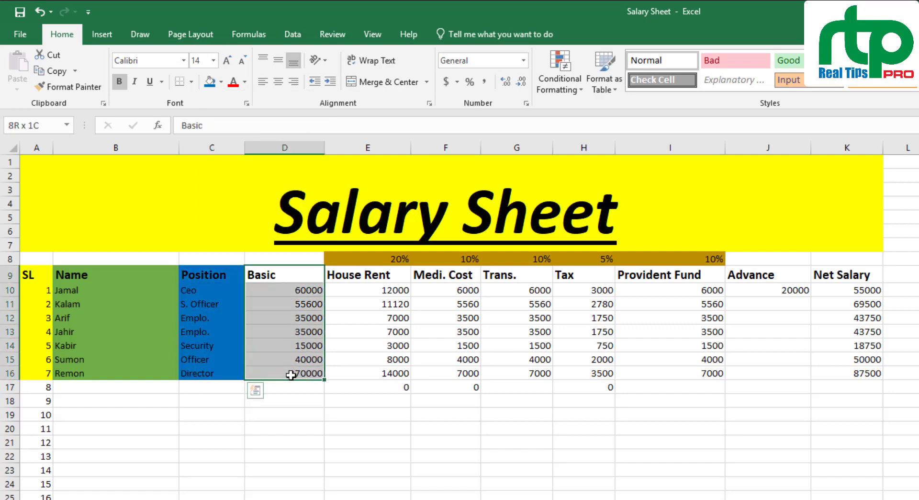
left_click(221, 82)
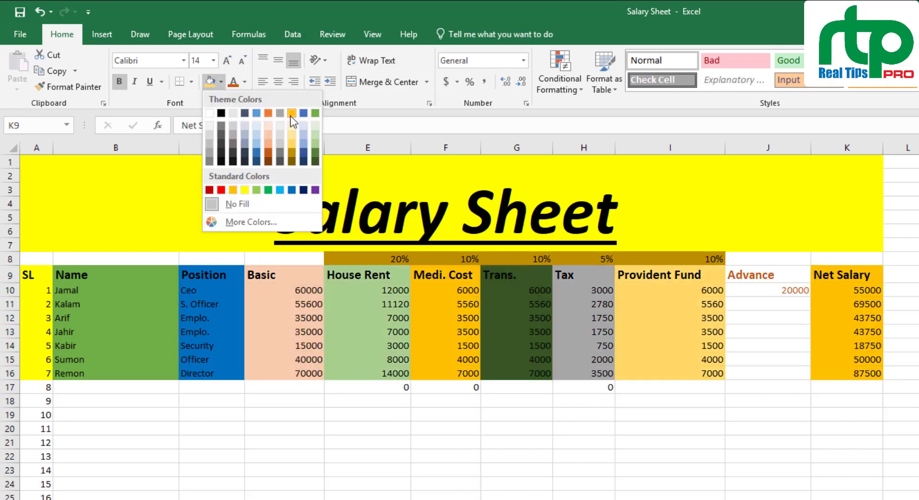
left_click(291, 114)
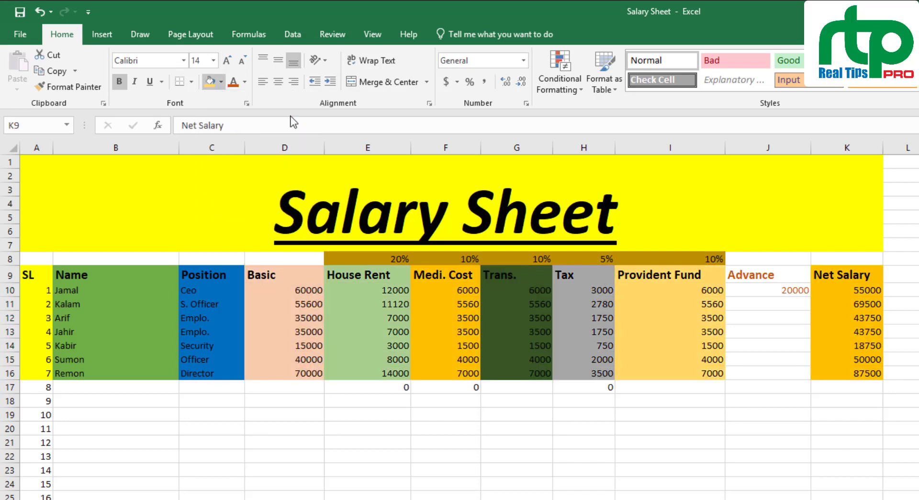
left_click(585, 495)
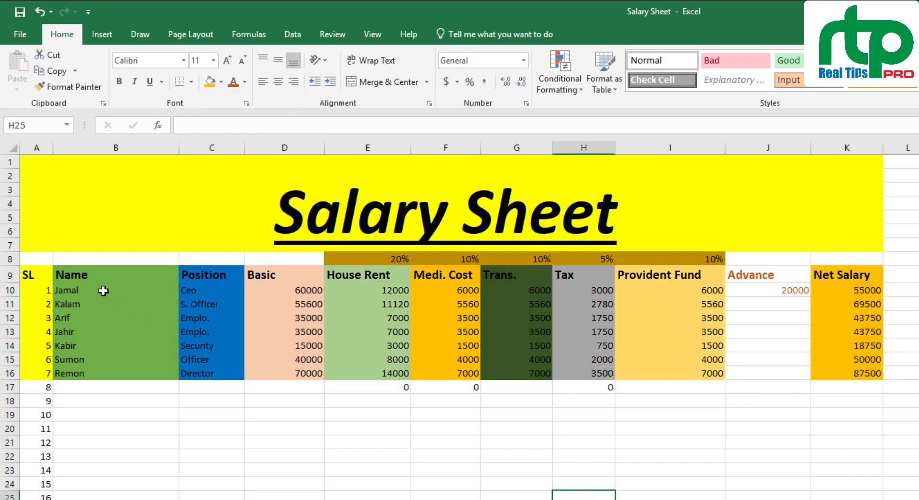
Step: Try a red fill on the entire row 9 and undo it
left_click(9, 275)
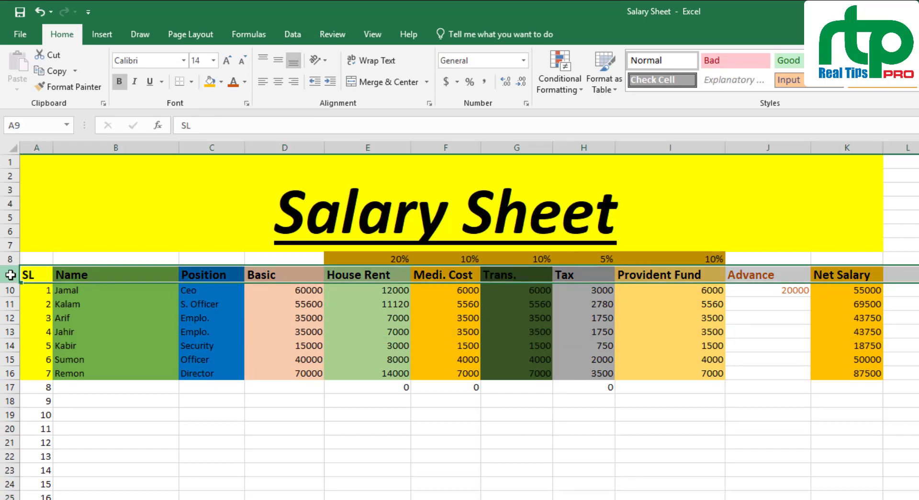
left_click(221, 81)
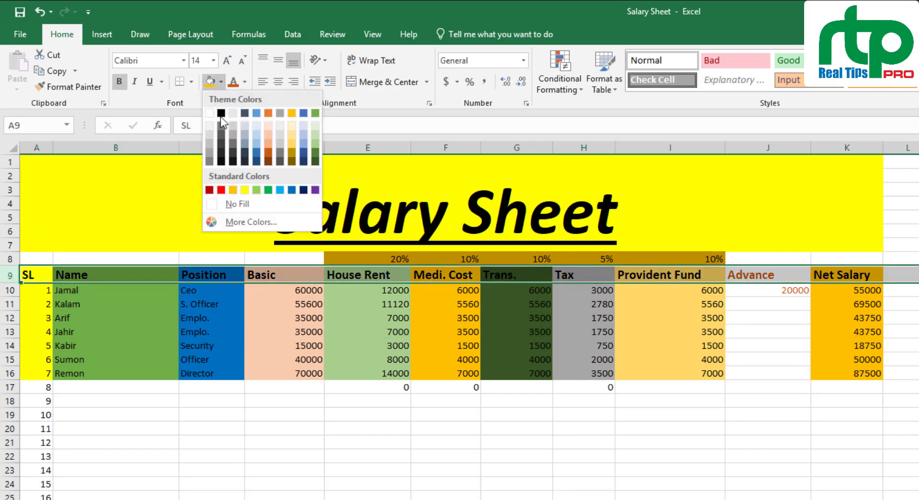
left_click(221, 189)
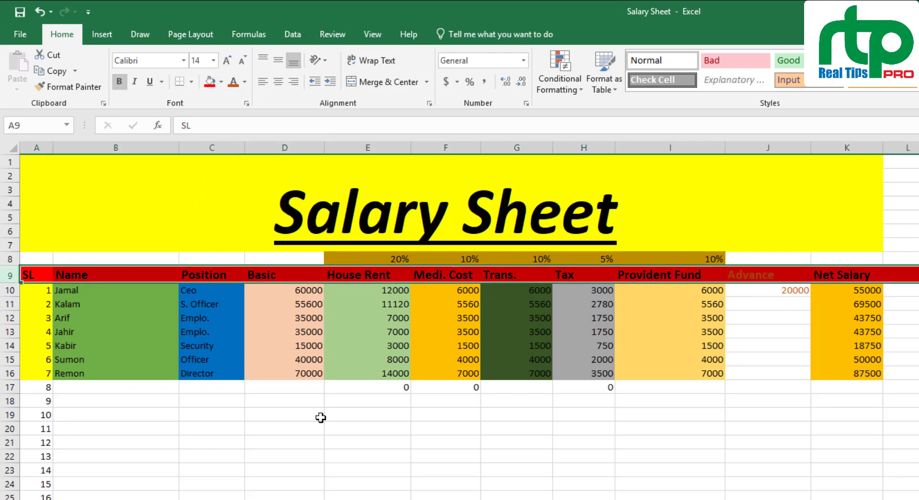
left_click(326, 441)
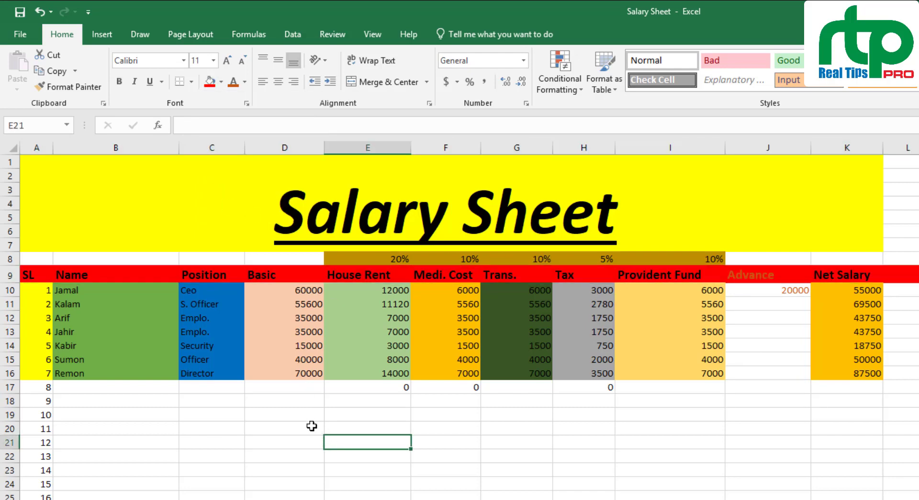
key("ctrl+z")
Step: Fill only the header cells A9:K9, from SL to Net Salary, with red
left_click(128, 271)
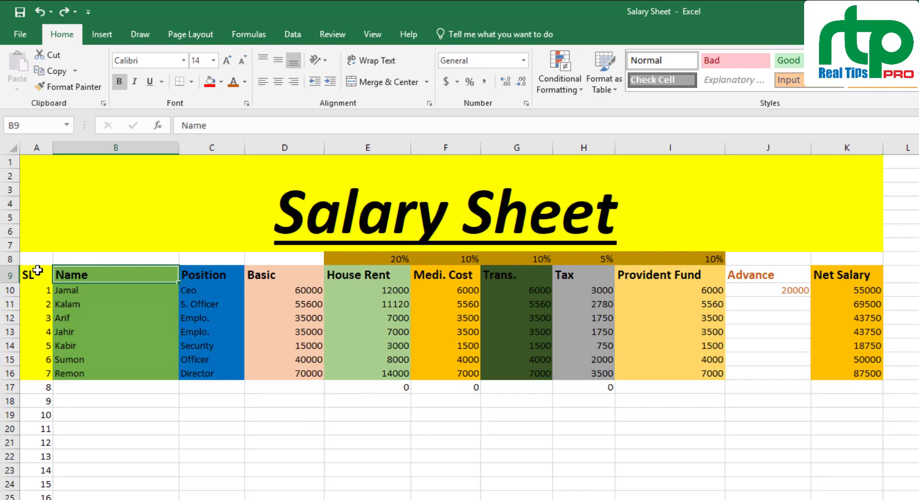
left_click_drag(37, 271, 821, 274)
left_click(211, 79)
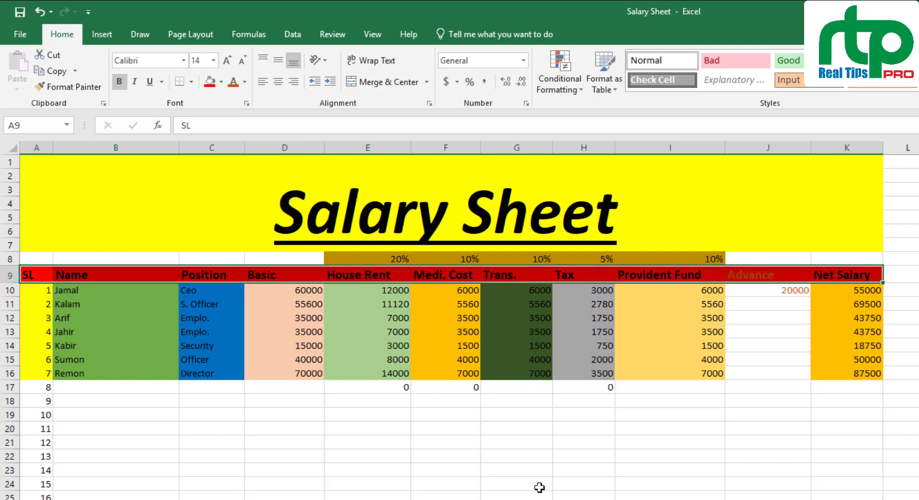
left_click(537, 493)
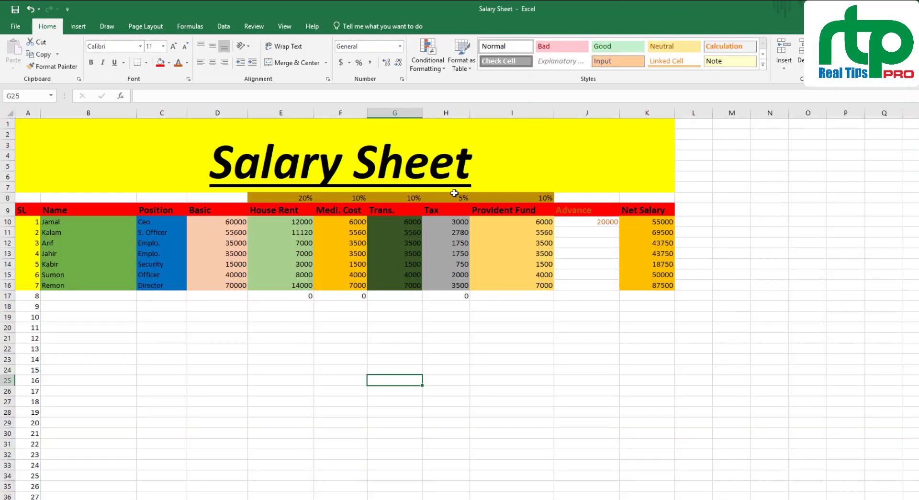
scroll(454, 193, "up", 3)
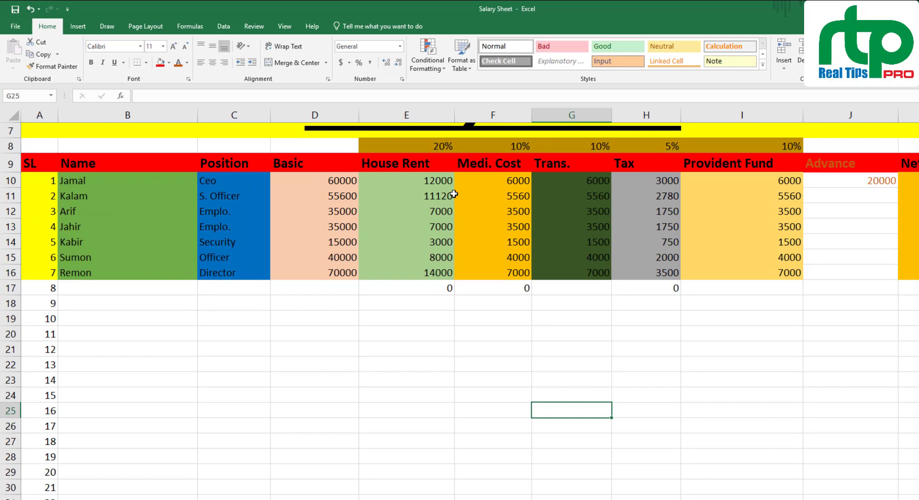
scroll(454, 194, "down", 1)
scroll(453, 193, "up", 2)
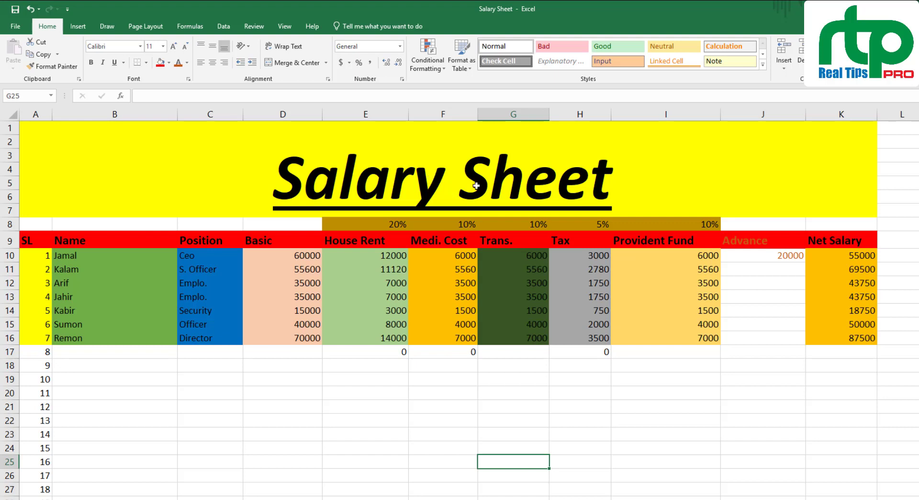
left_click(637, 430)
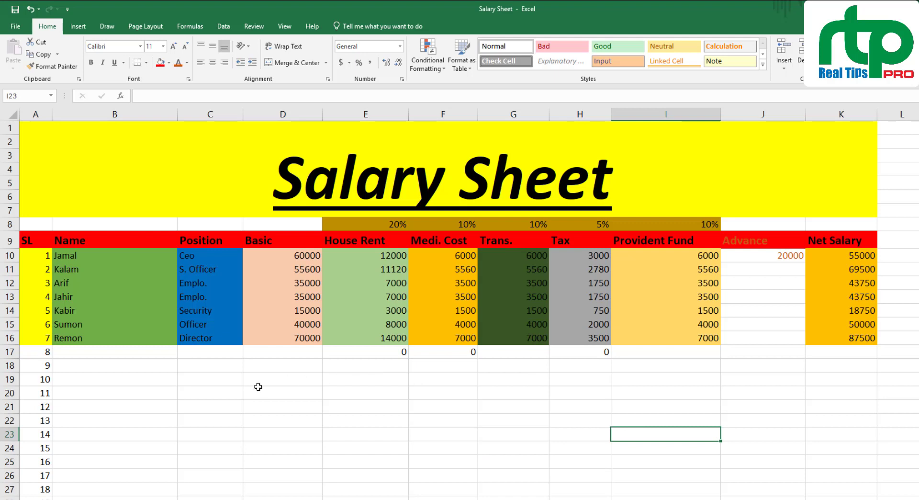